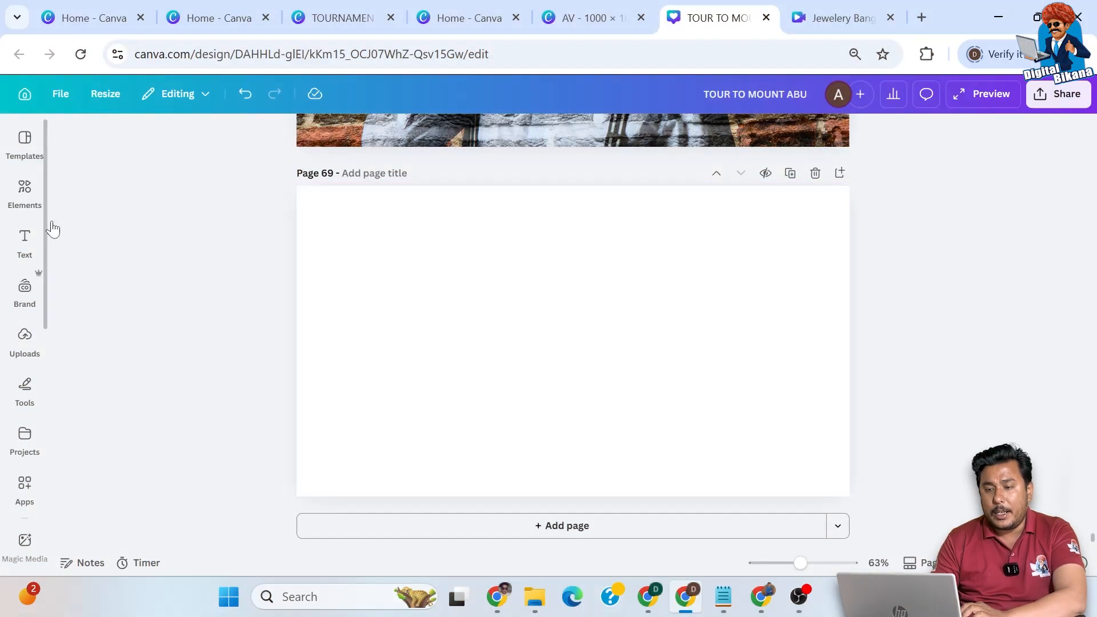
Search the elements library for "dome building"
click(26, 191)
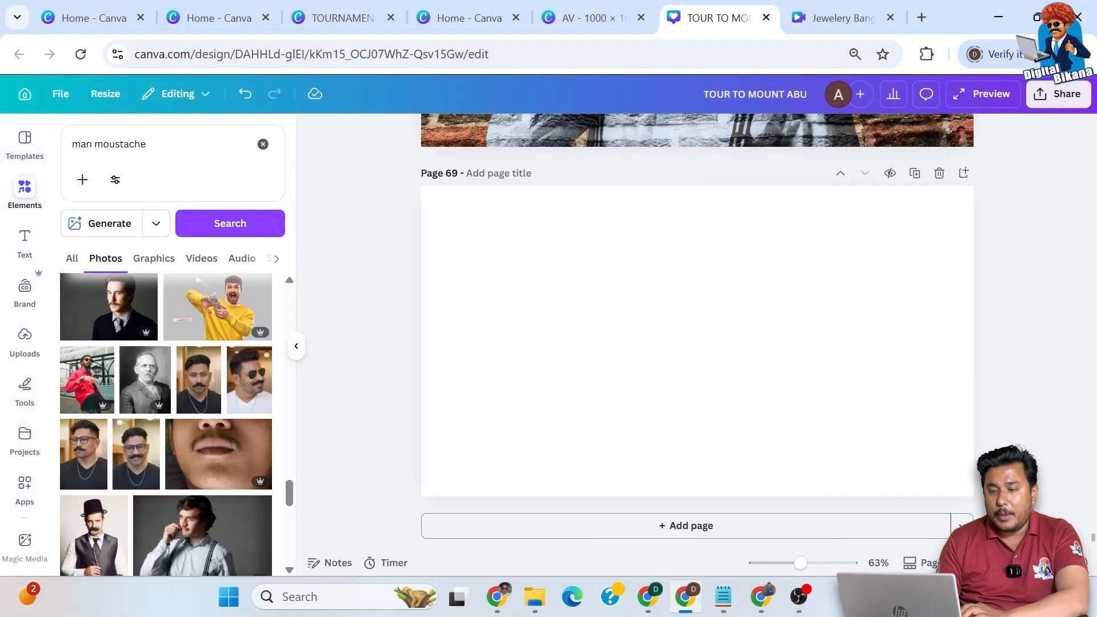
click(86, 144)
key(ctrl+a)
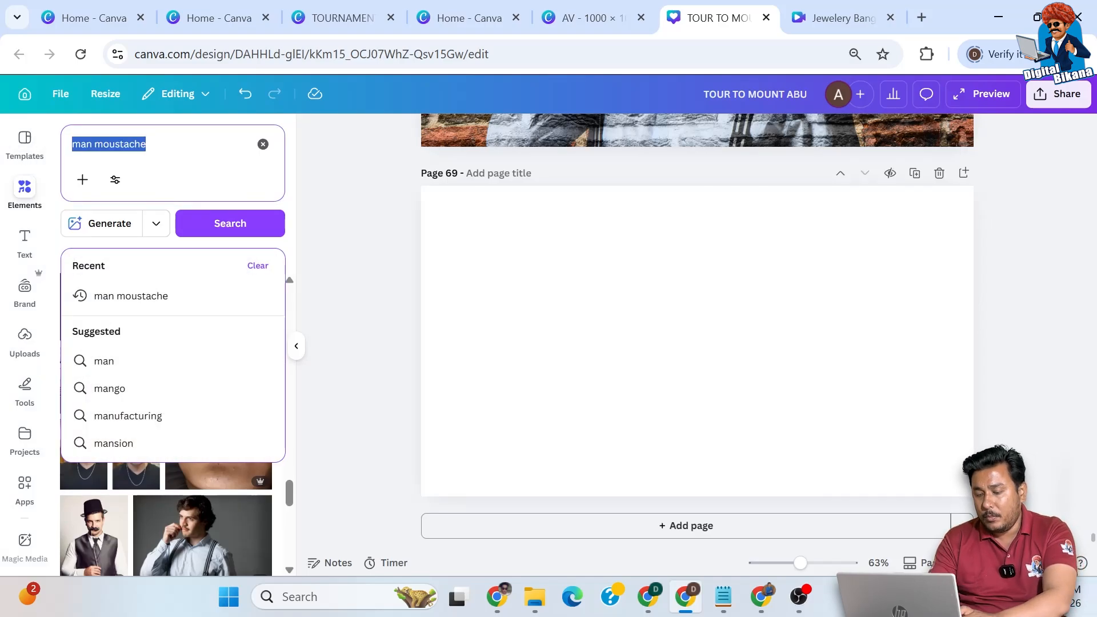
text(dome buil)
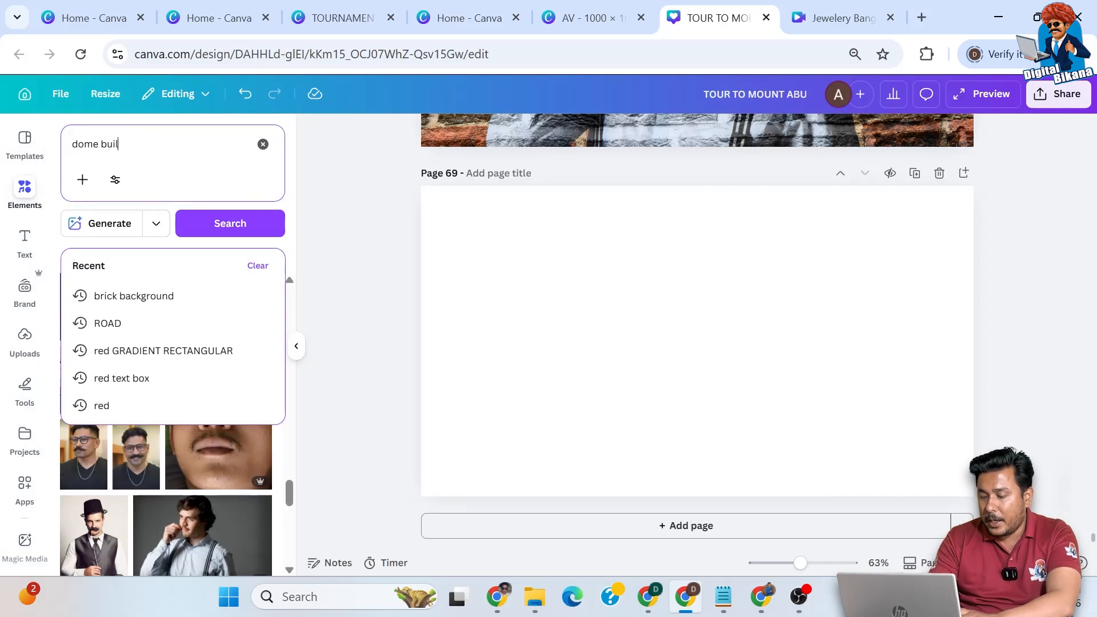
text(ding)
key(Return)
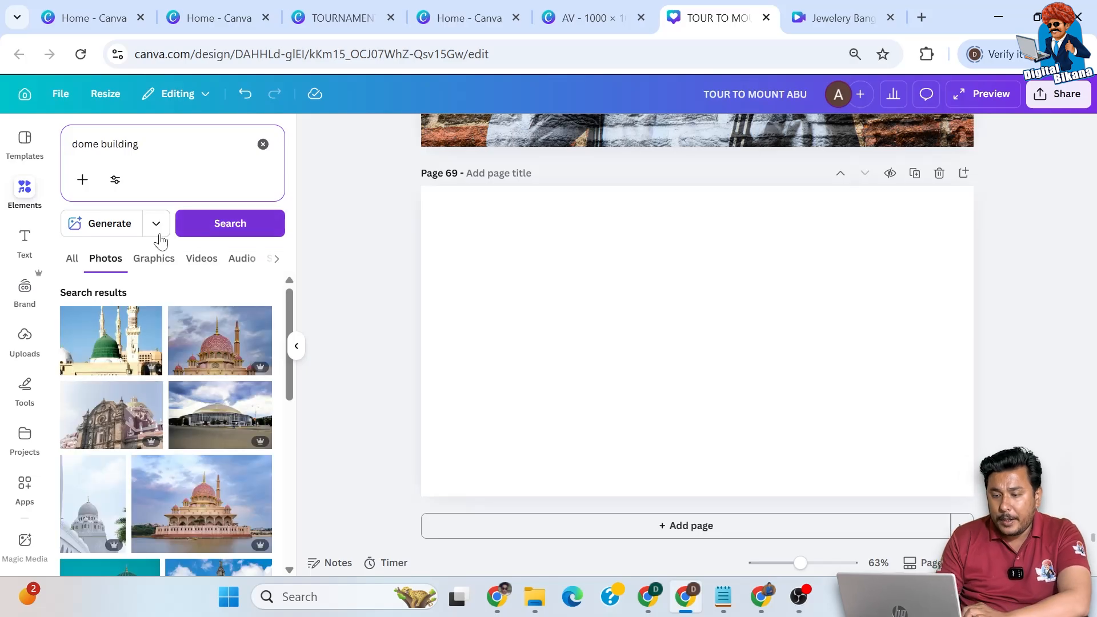
click(276, 260)
click(276, 260)
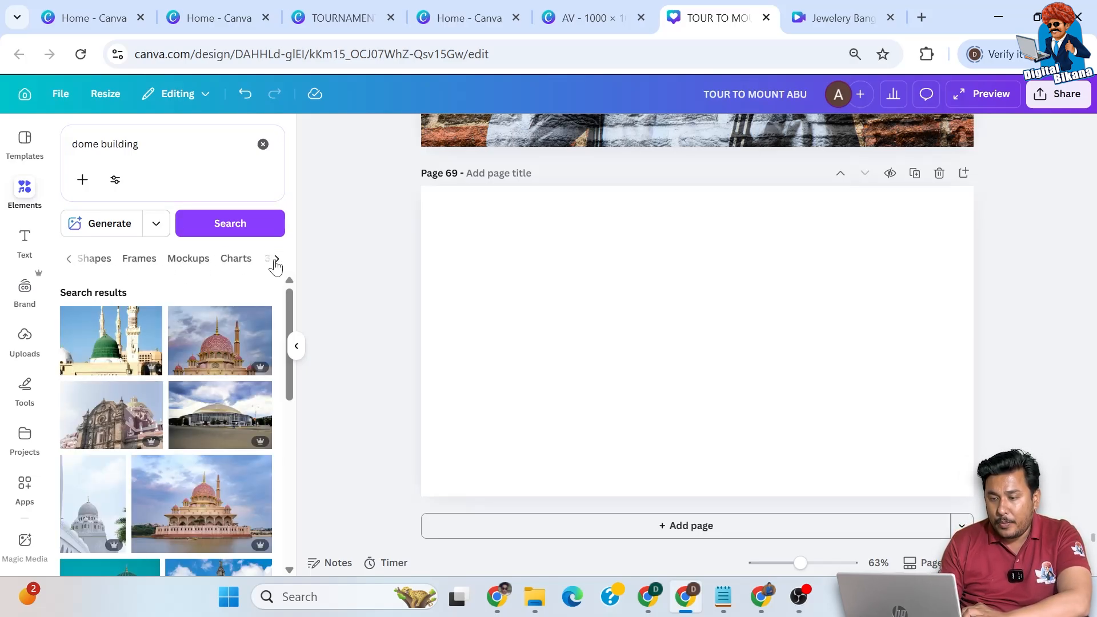
click(69, 260)
click(69, 260)
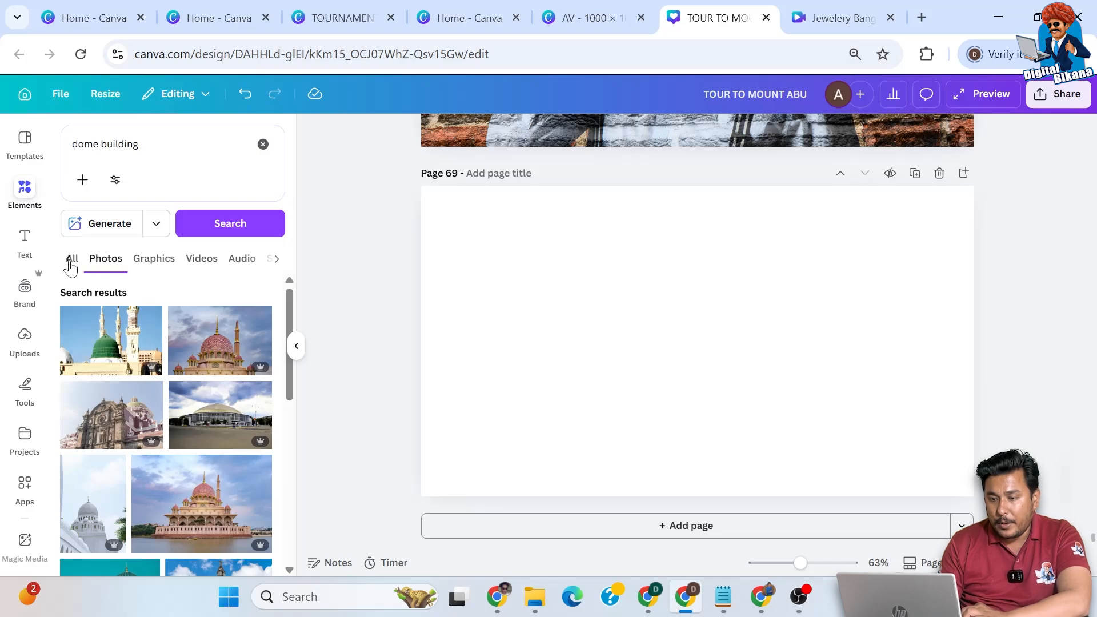
Add the orange-brick cathedral dome photo to page 69, removing the blue-domed church photo placed before it
scroll(135, 383, down, 5)
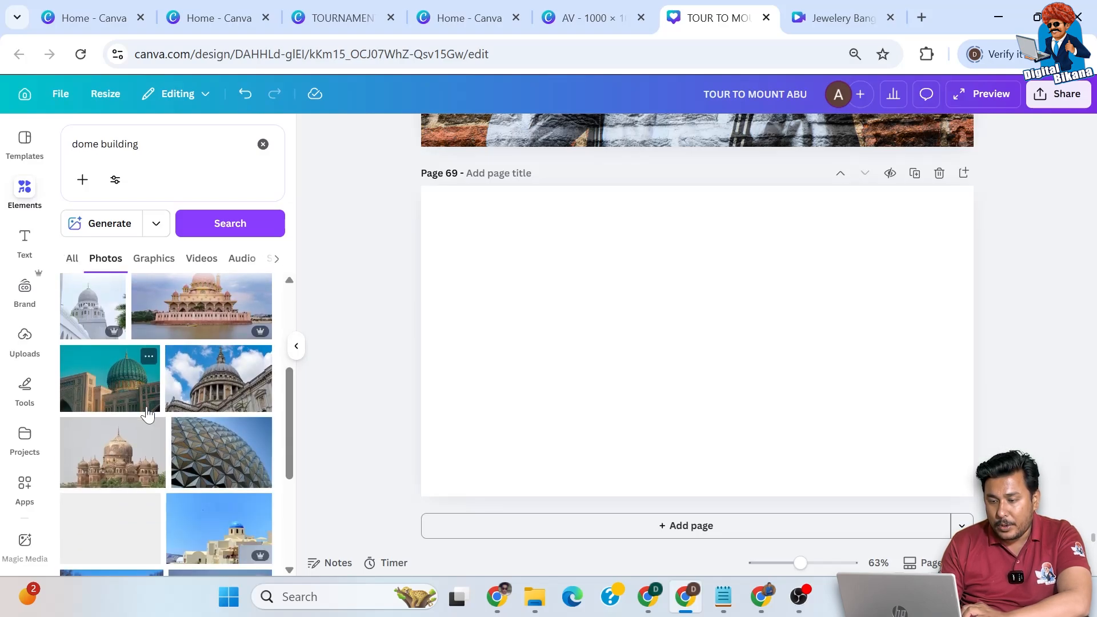
scroll(146, 414, down, 4)
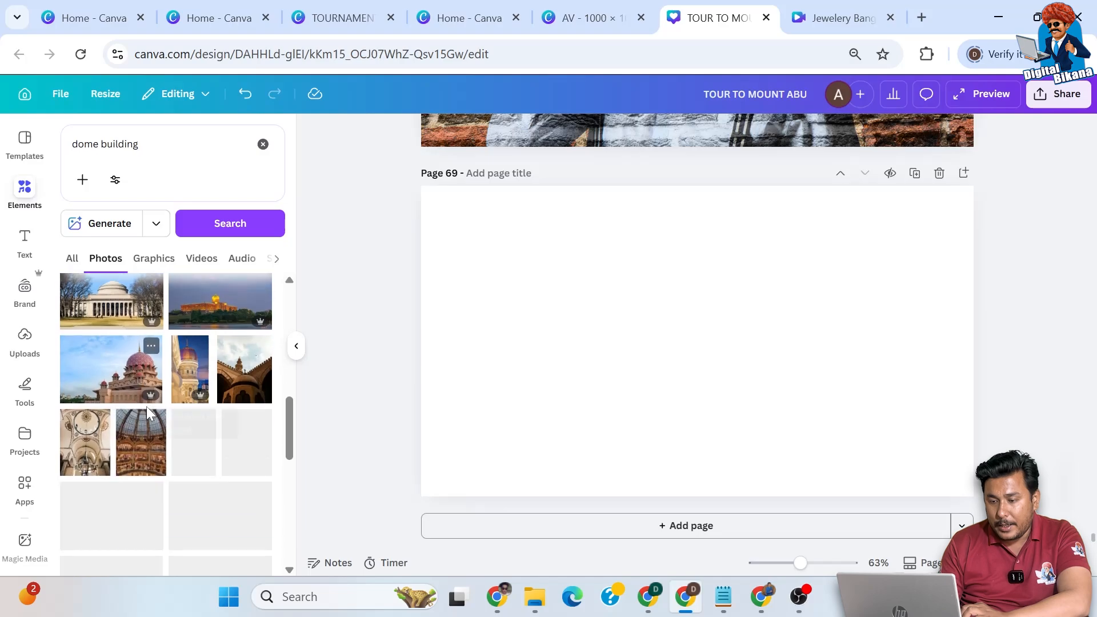
scroll(146, 412, down, 5)
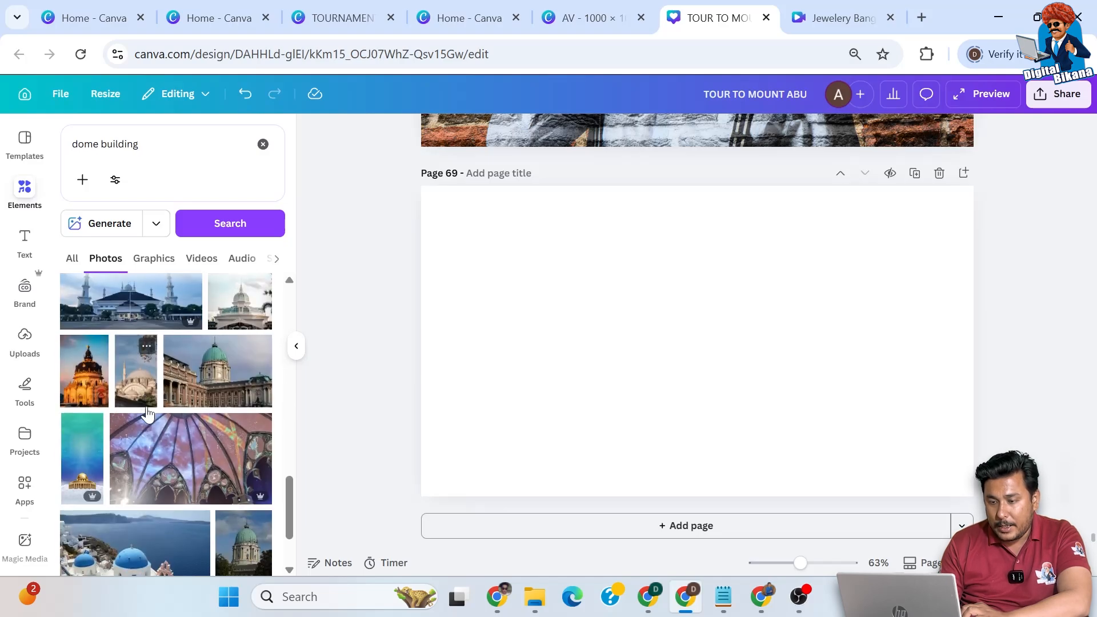
scroll(148, 413, down, 4)
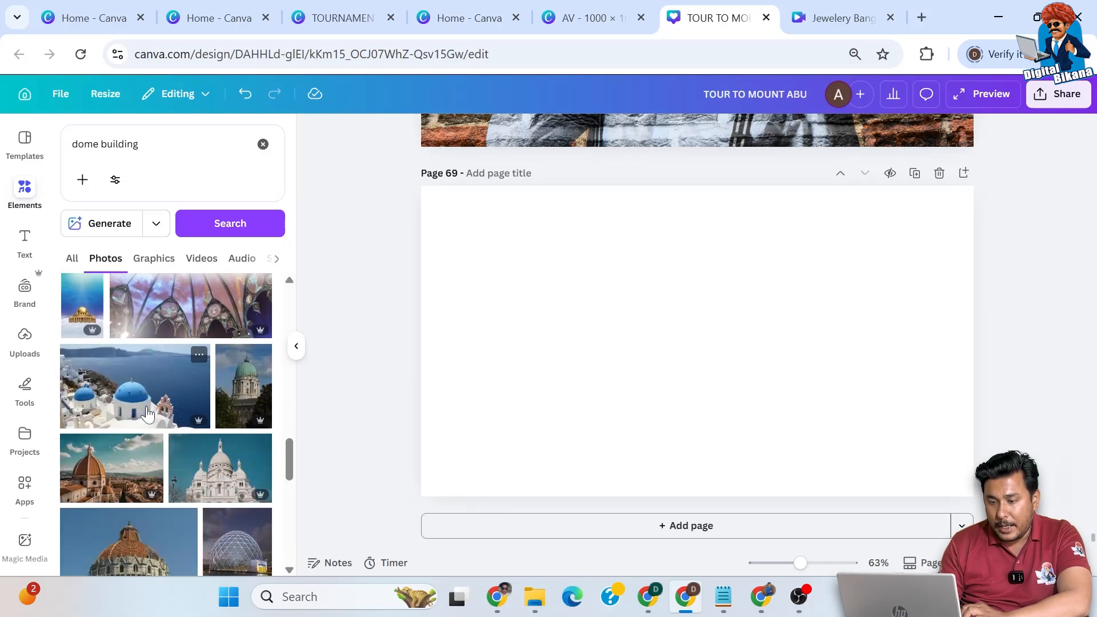
scroll(147, 413, down, 1)
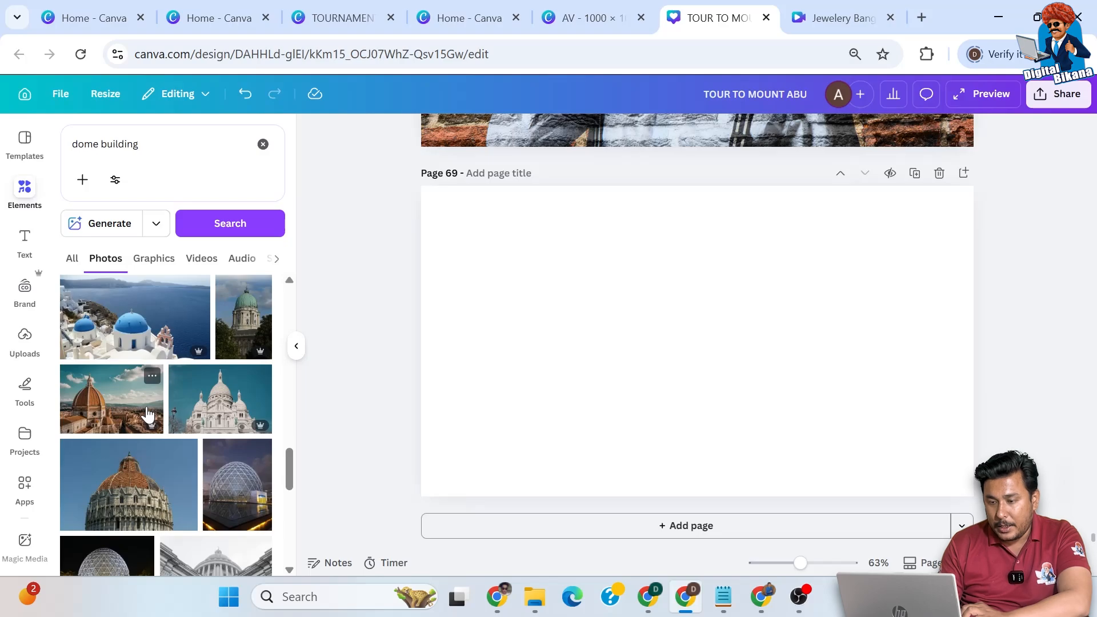
scroll(147, 413, down, 1)
click(133, 305)
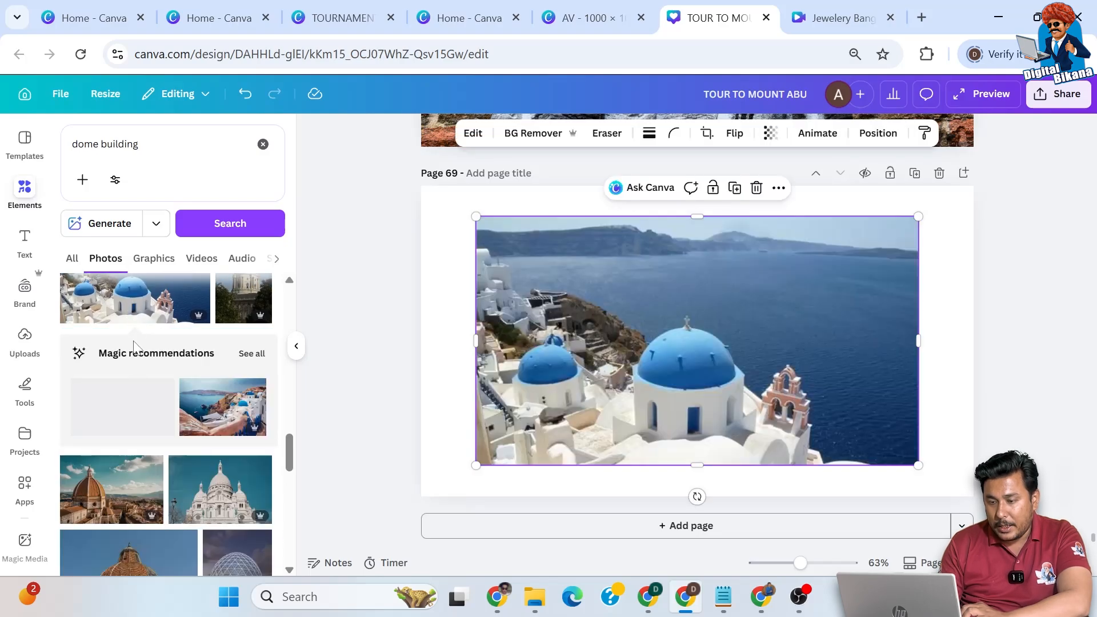
click(126, 490)
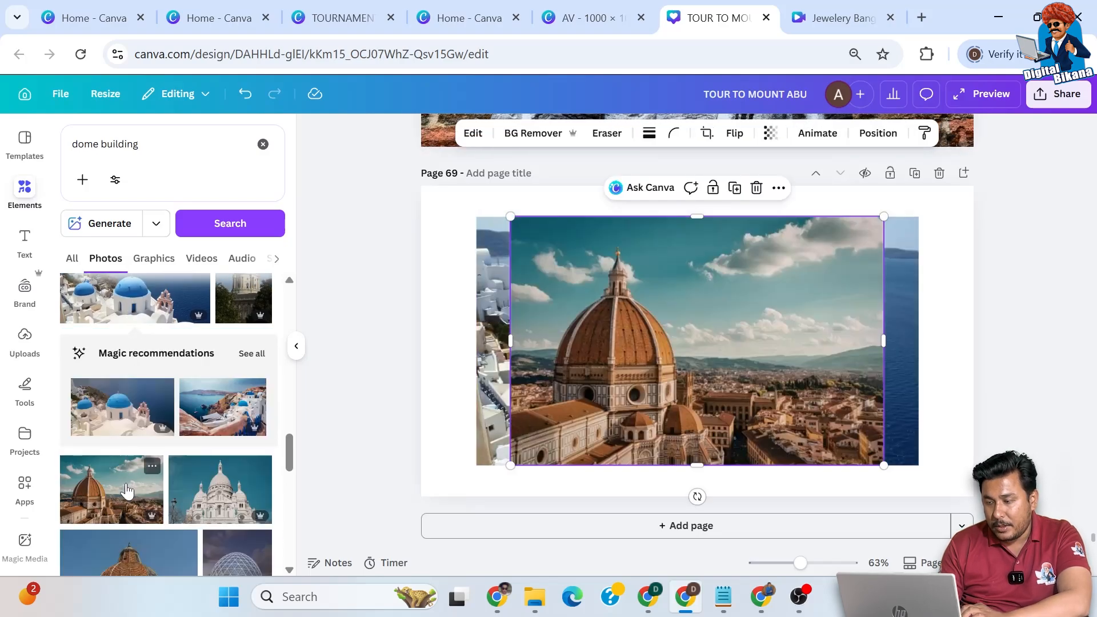
click(906, 274)
click(757, 188)
Set the cathedral dome photo as the page 69 background and remove its sky with BG Remover
click(852, 305)
click(778, 188)
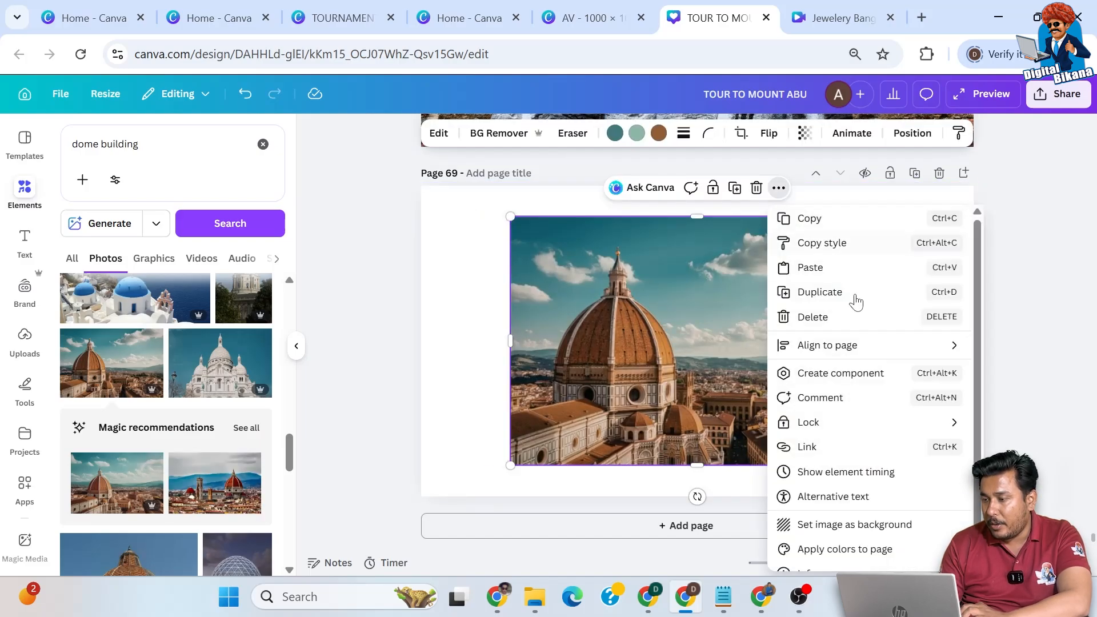
click(855, 532)
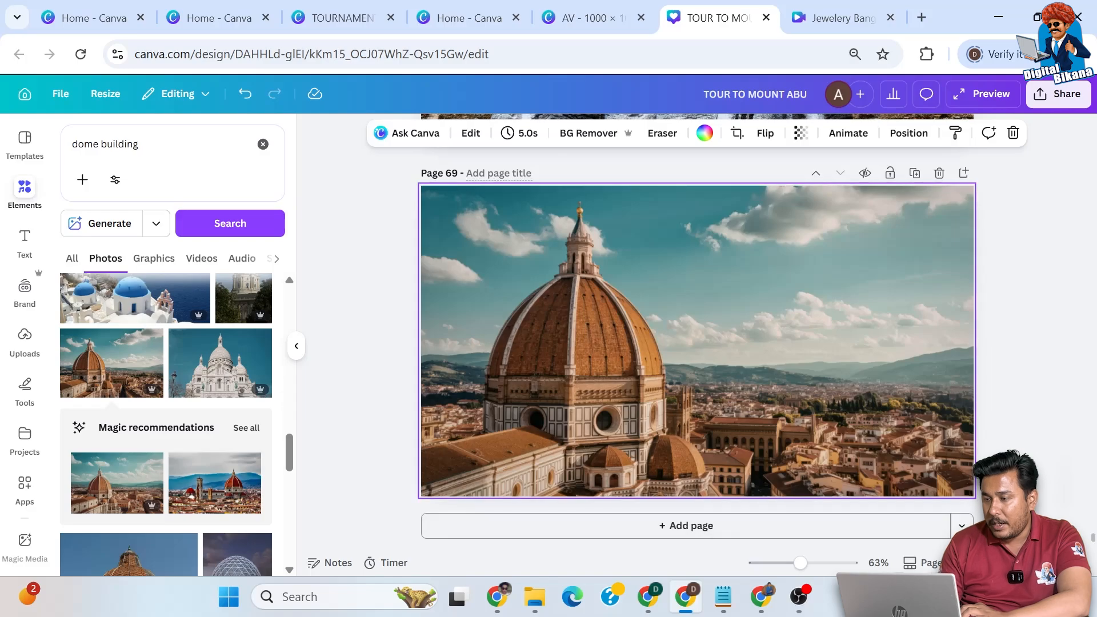
click(578, 136)
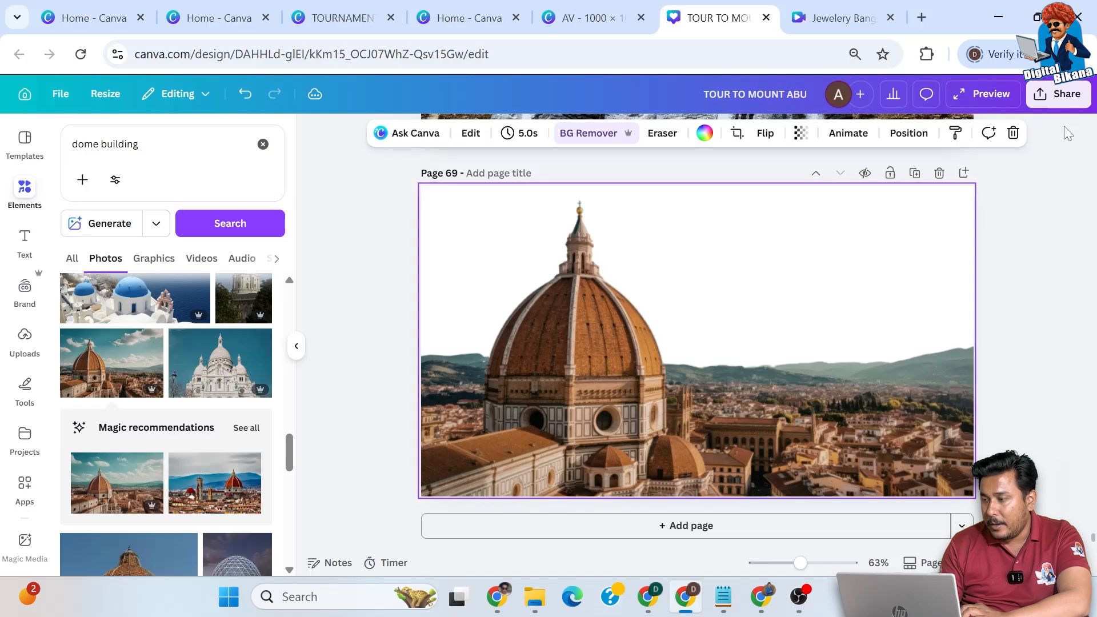
Download only page 69 as a PNG with a transparent background
click(1054, 95)
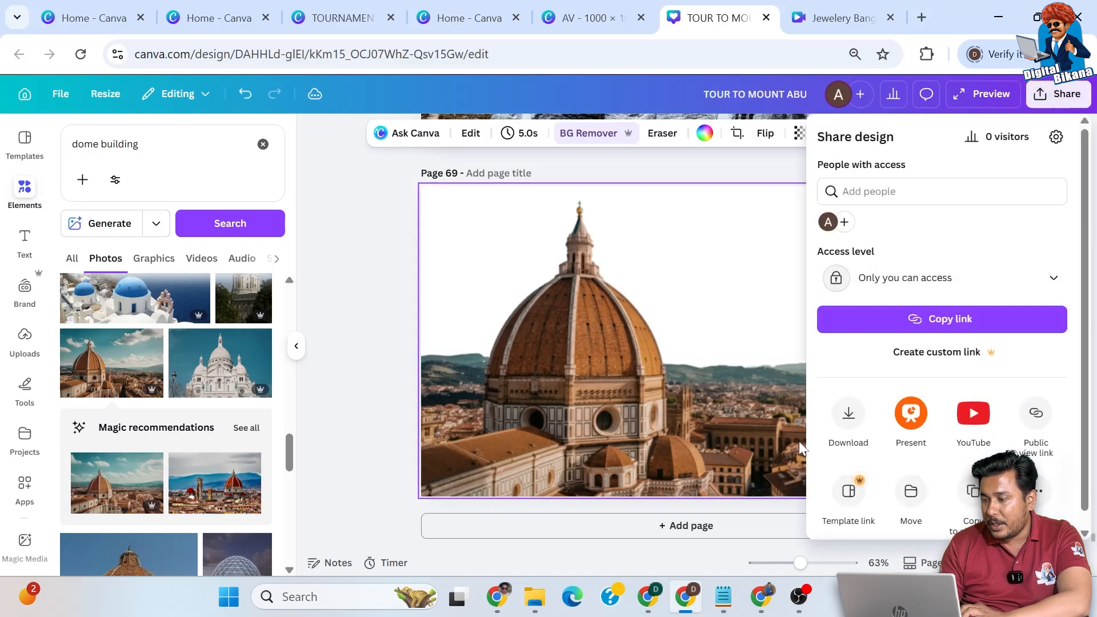
click(848, 412)
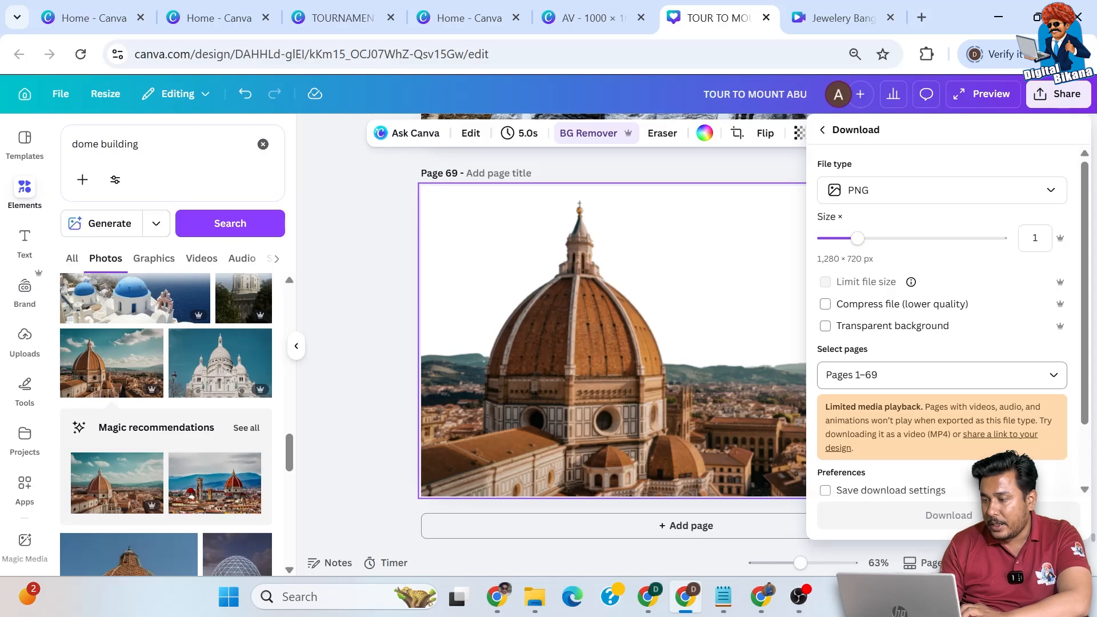
click(851, 376)
click(837, 203)
click(837, 197)
click(931, 337)
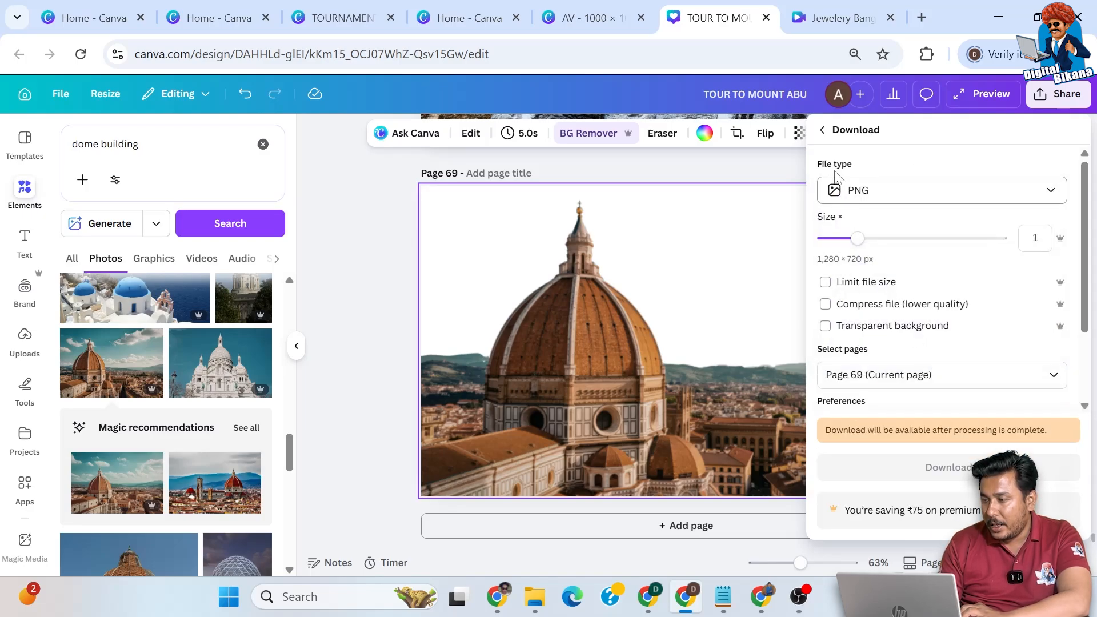
click(827, 328)
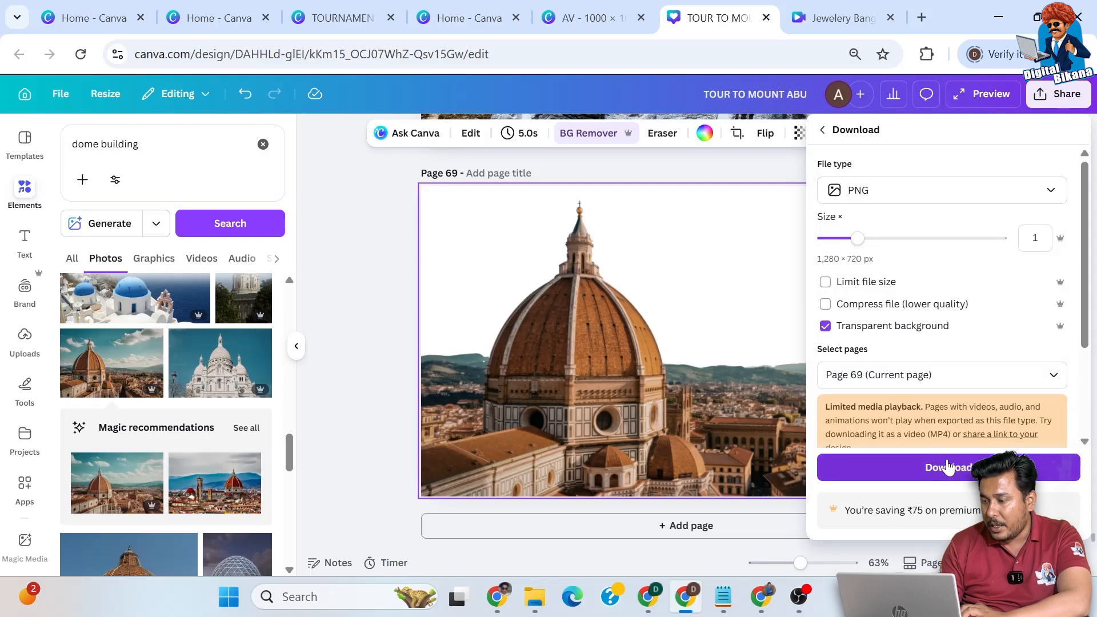
click(949, 468)
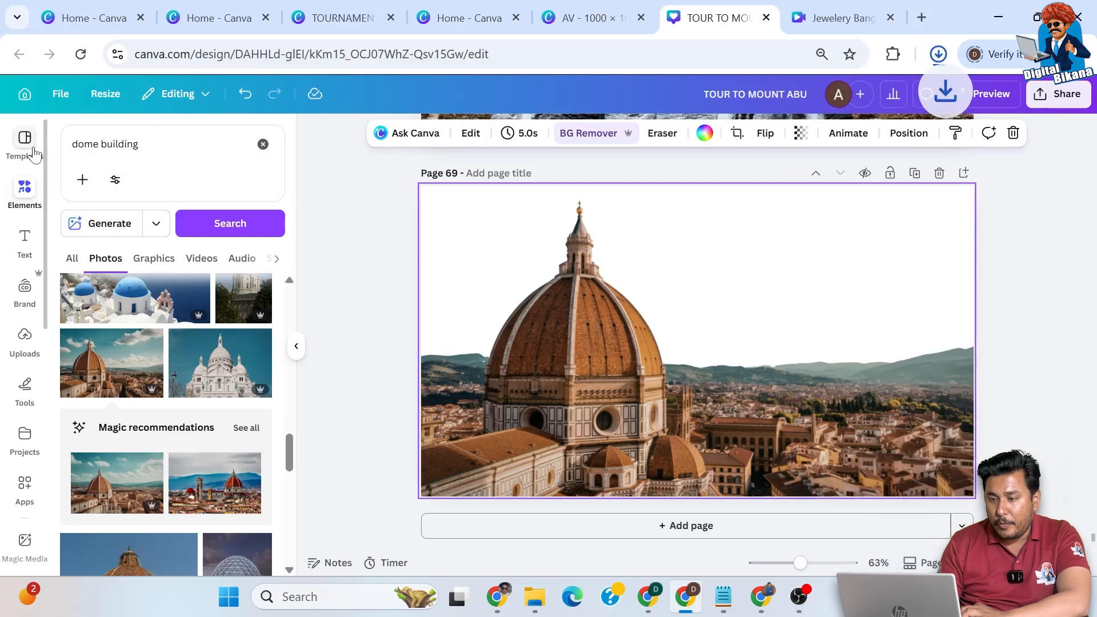
Search the elements library for "wave" and limit the results to graphics
triple_click(105, 144)
text(wave)
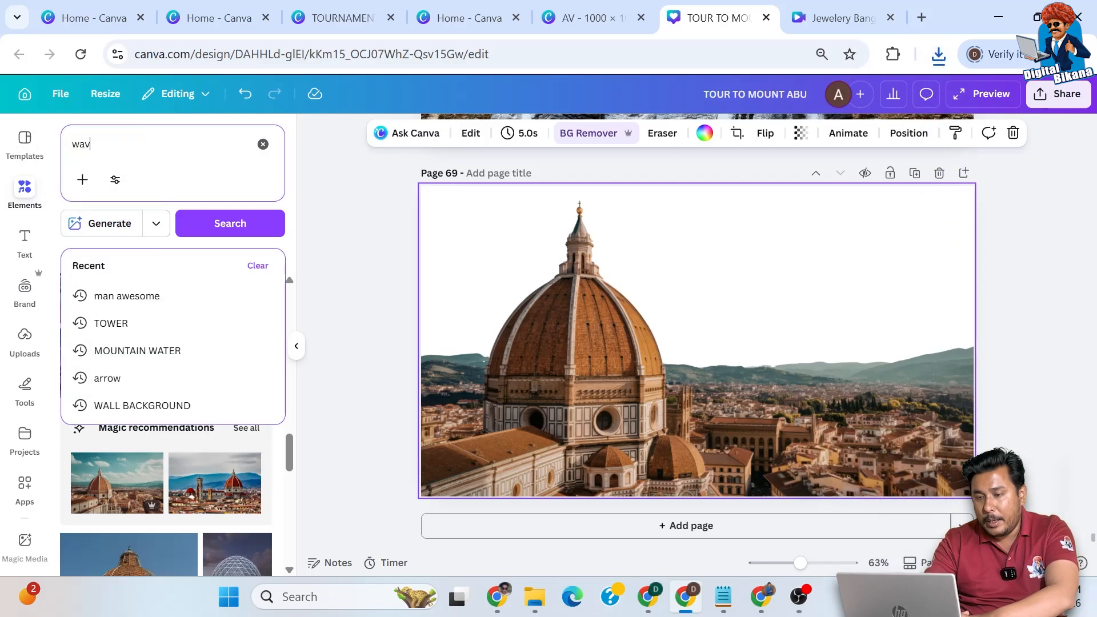
key(Return)
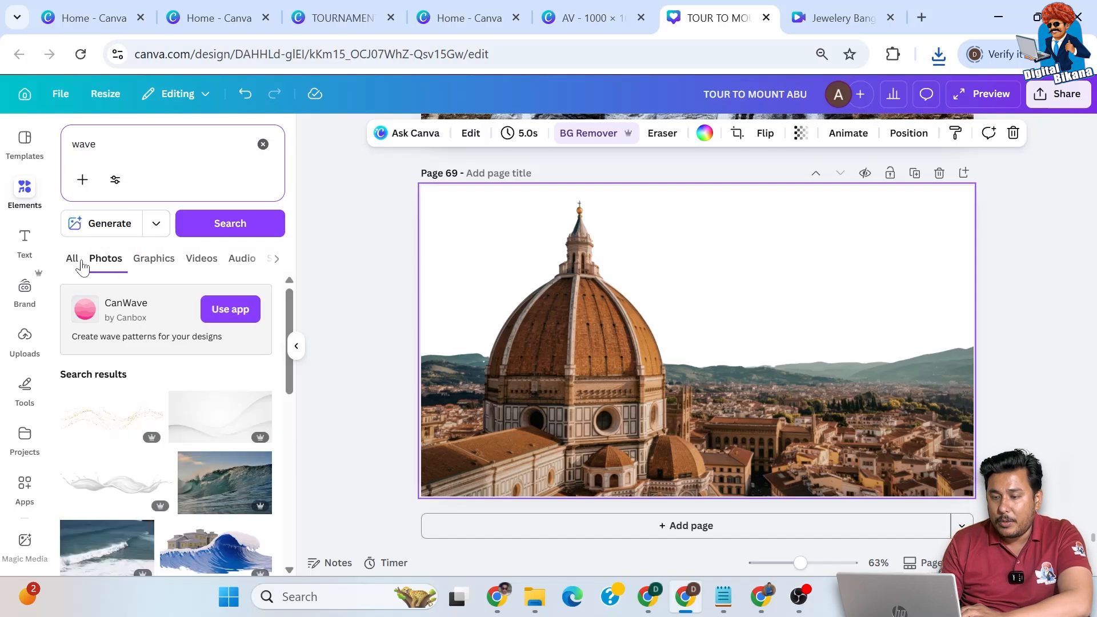
click(152, 259)
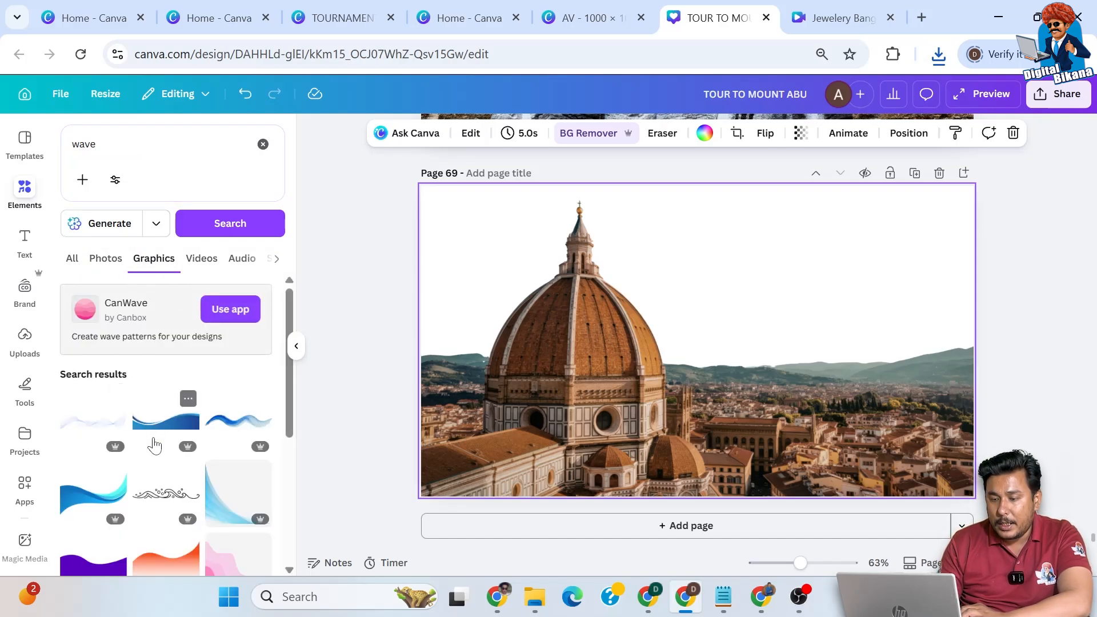
scroll(149, 519, down, 1)
scroll(149, 523, down, 3)
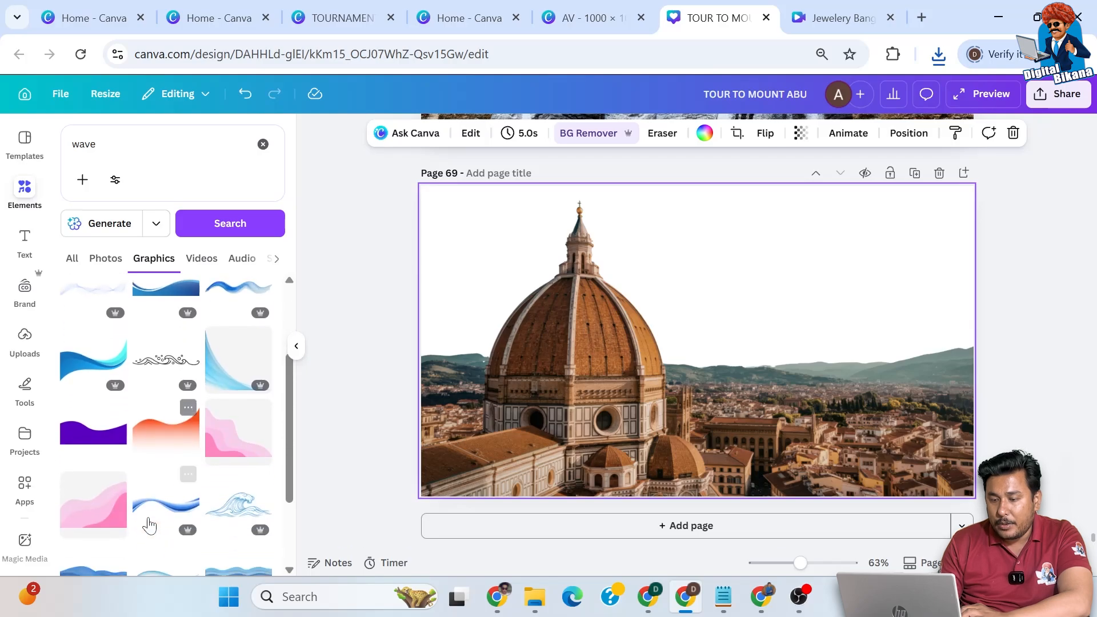
Place the purple wave graphic, delete it, and add the solid blue wave from its recommendations instead
click(89, 440)
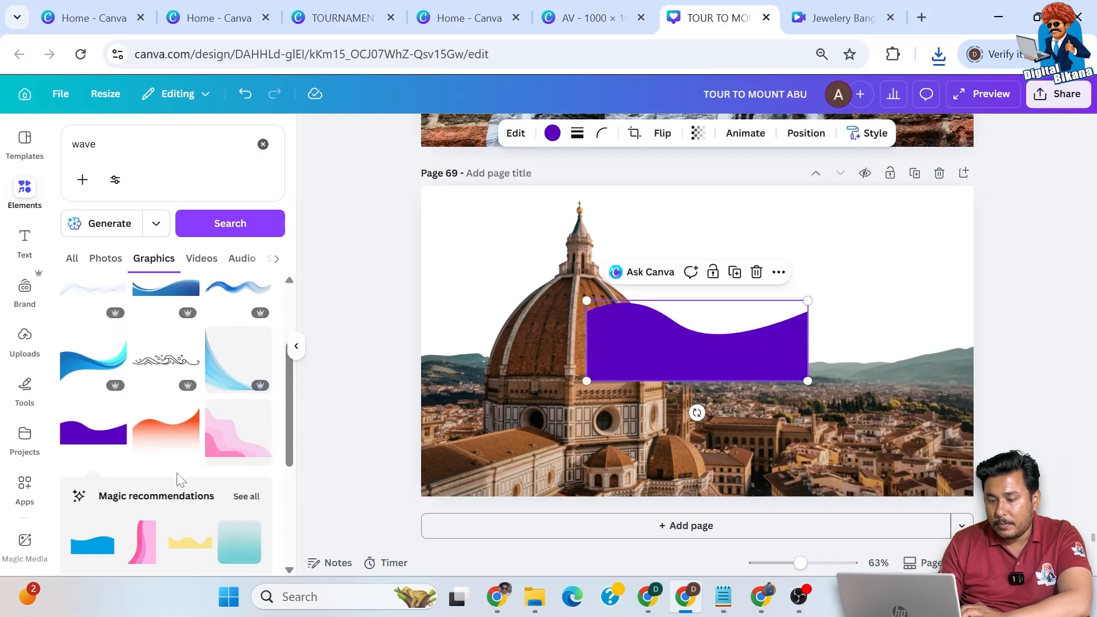
scroll(283, 420, down, 2)
click(756, 272)
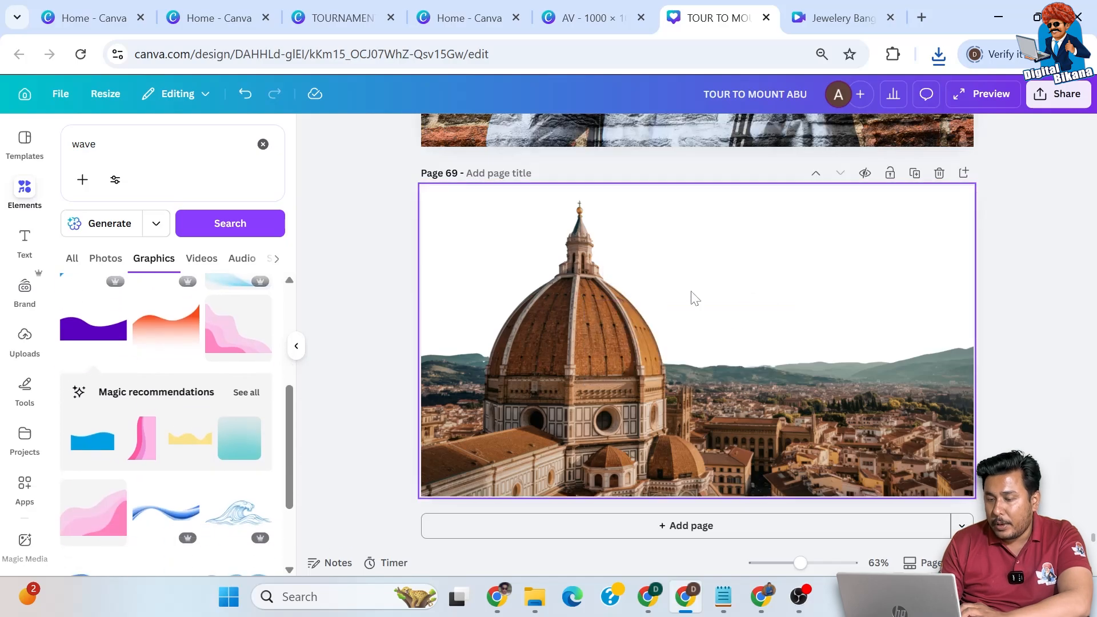
click(89, 451)
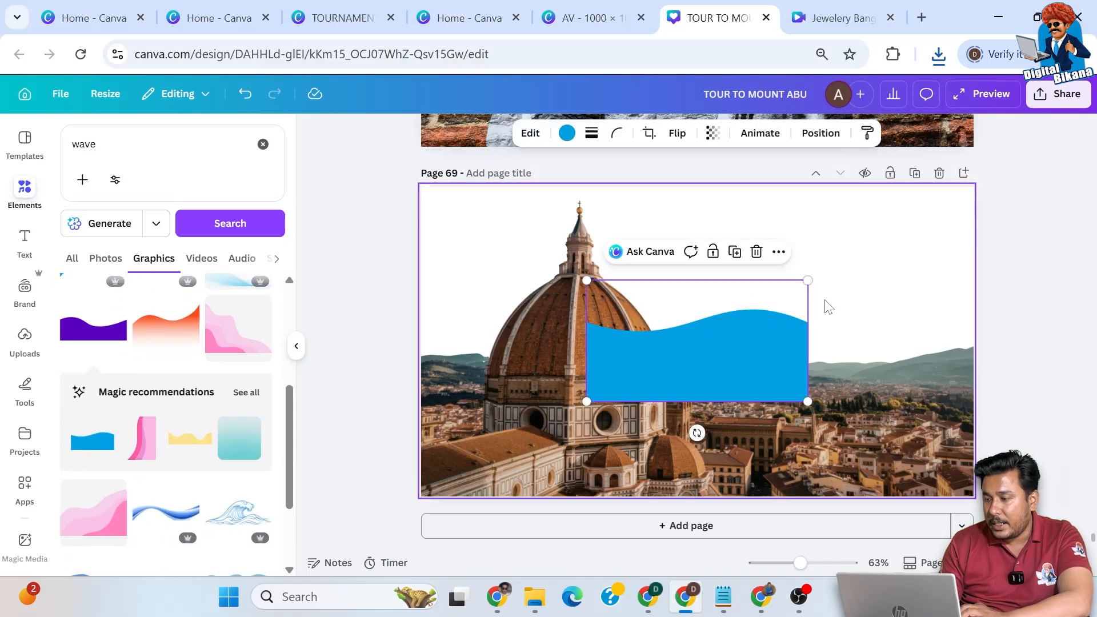
Fit the blue wave across the full page width along the bottom edge of the photo and recolour it white
drag(924, 248, 996, 227)
drag(588, 400, 420, 491)
drag(712, 355, 712, 524)
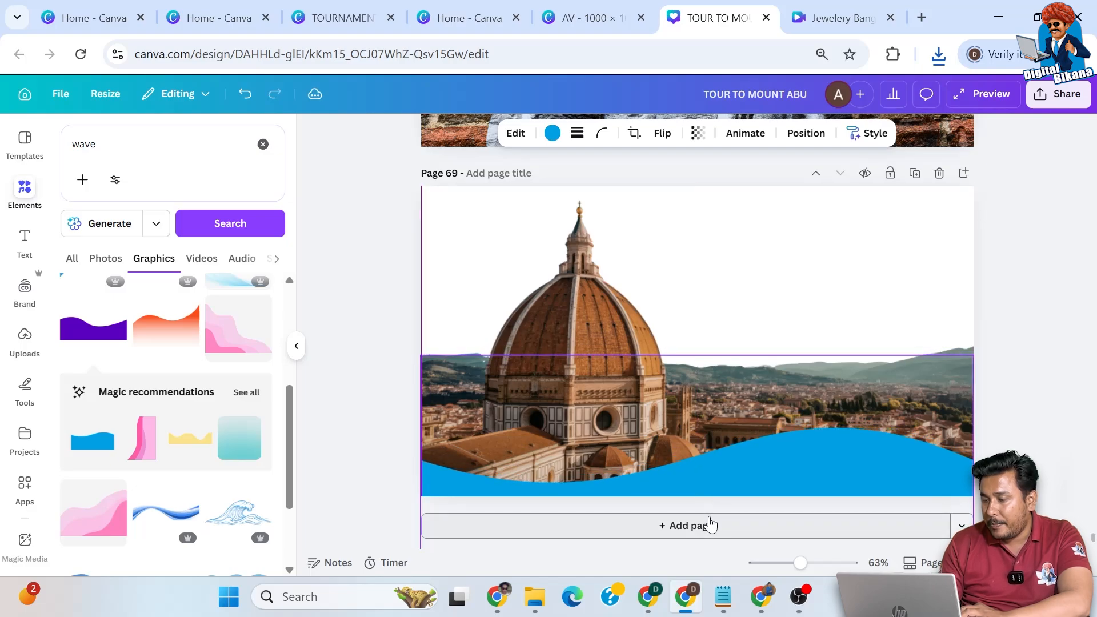
click(552, 135)
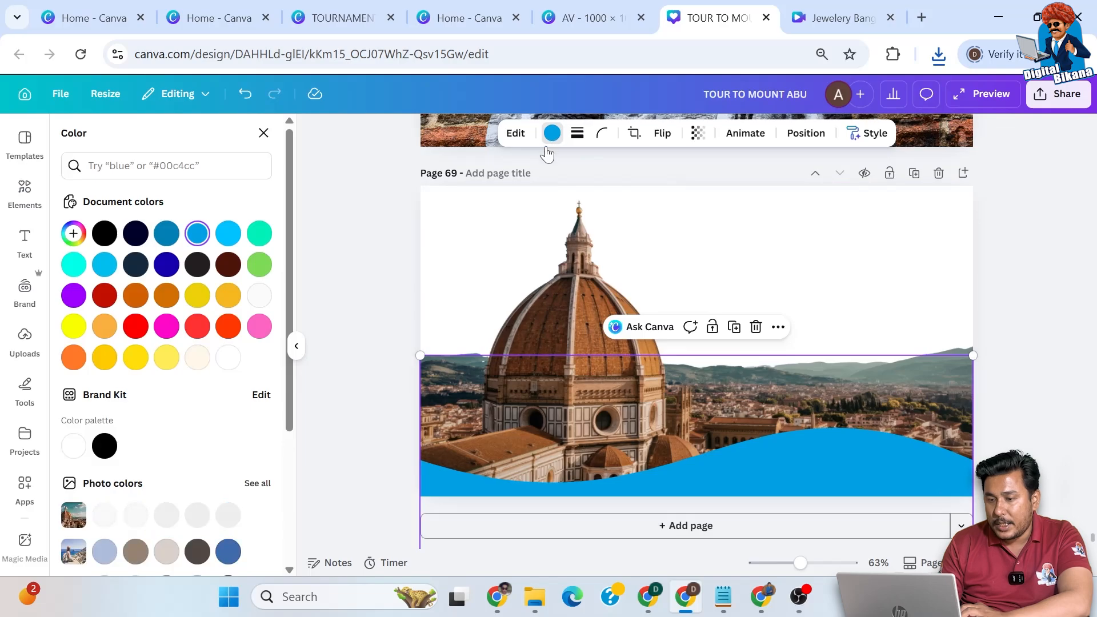
click(229, 360)
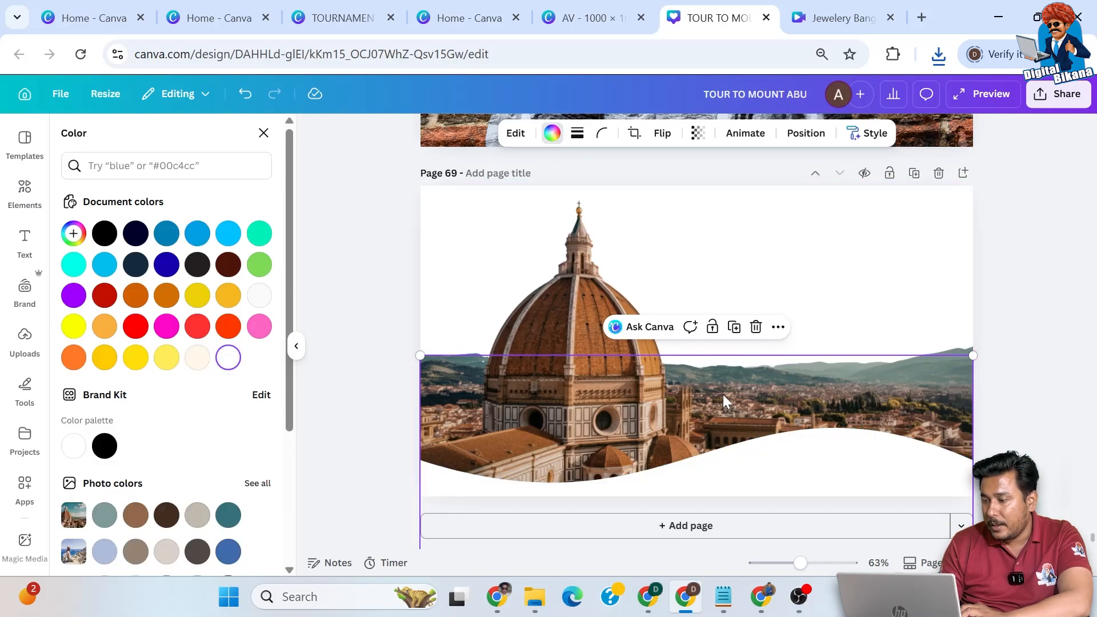
Duplicate the white wave, flip the copy vertically and horizontally, and align it over the upper part of the page
click(734, 330)
drag(738, 406, 721, 229)
click(663, 134)
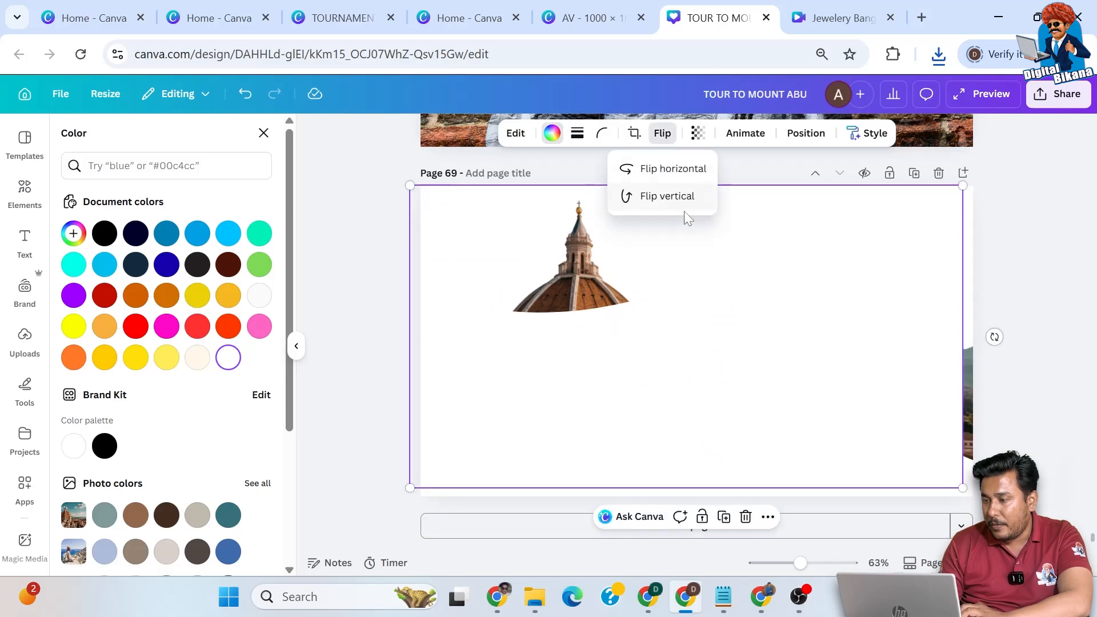
click(674, 196)
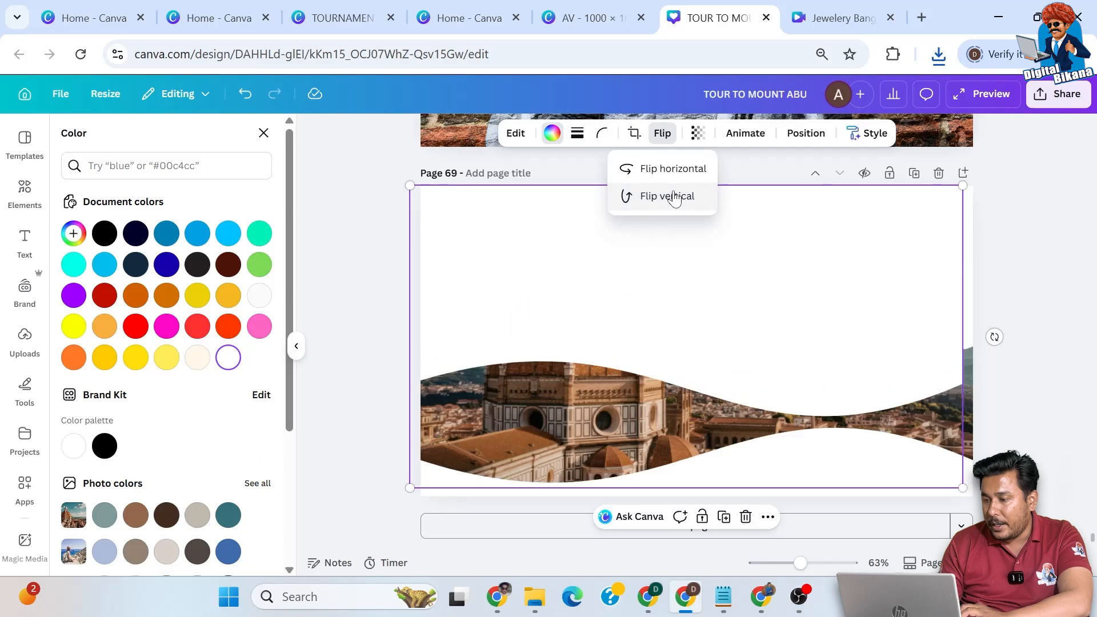
click(677, 169)
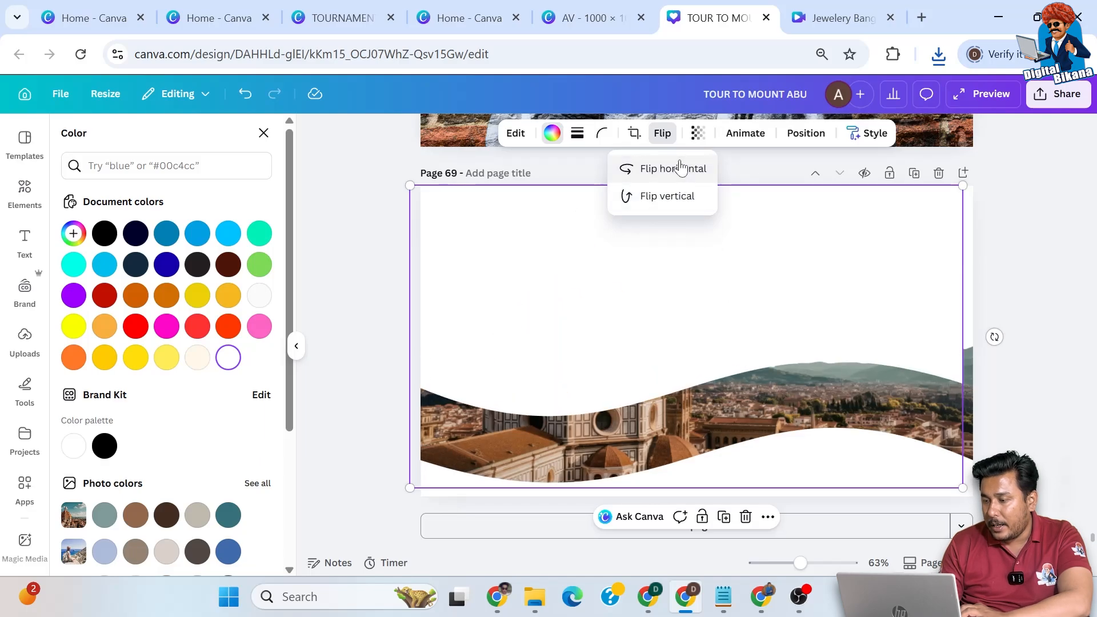
mouse_move(741, 300)
mouse_down()
mouse_move(742, 279)
mouse_move(748, 300)
mouse_up()
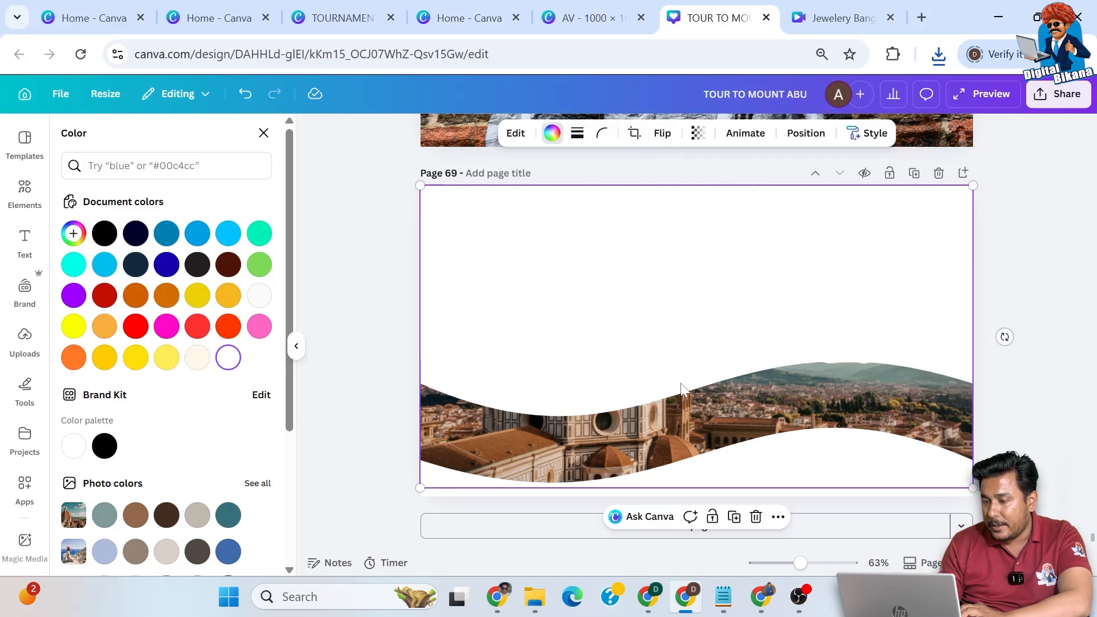
Duplicate the upper white wave and set a yellow copy behind it as a thin border along the photo's upper edge
click(734, 518)
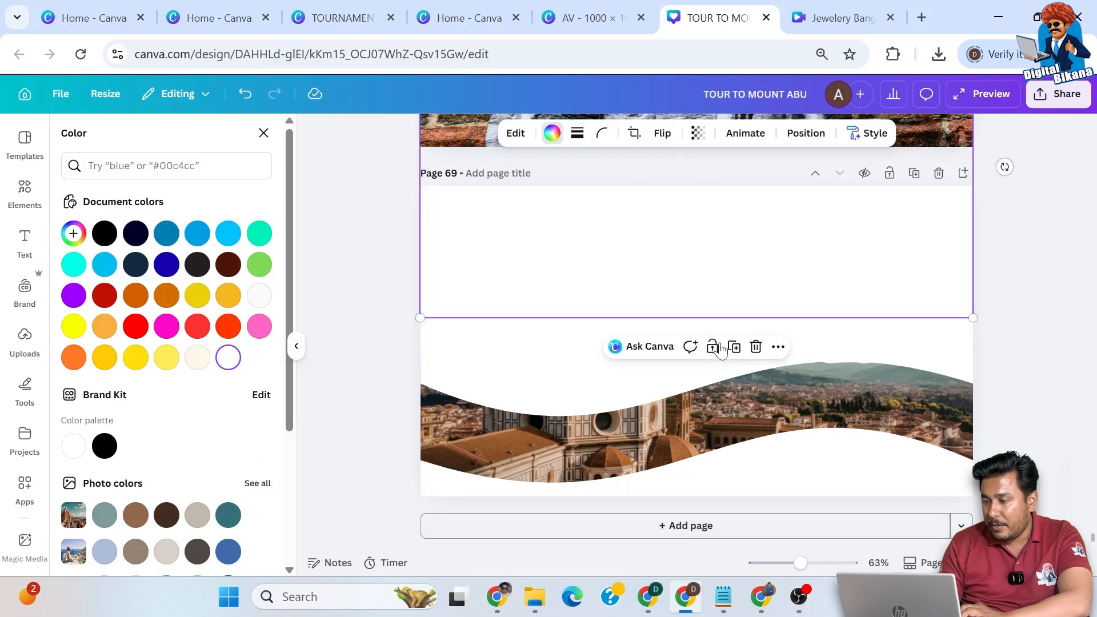
drag(677, 198, 676, 251)
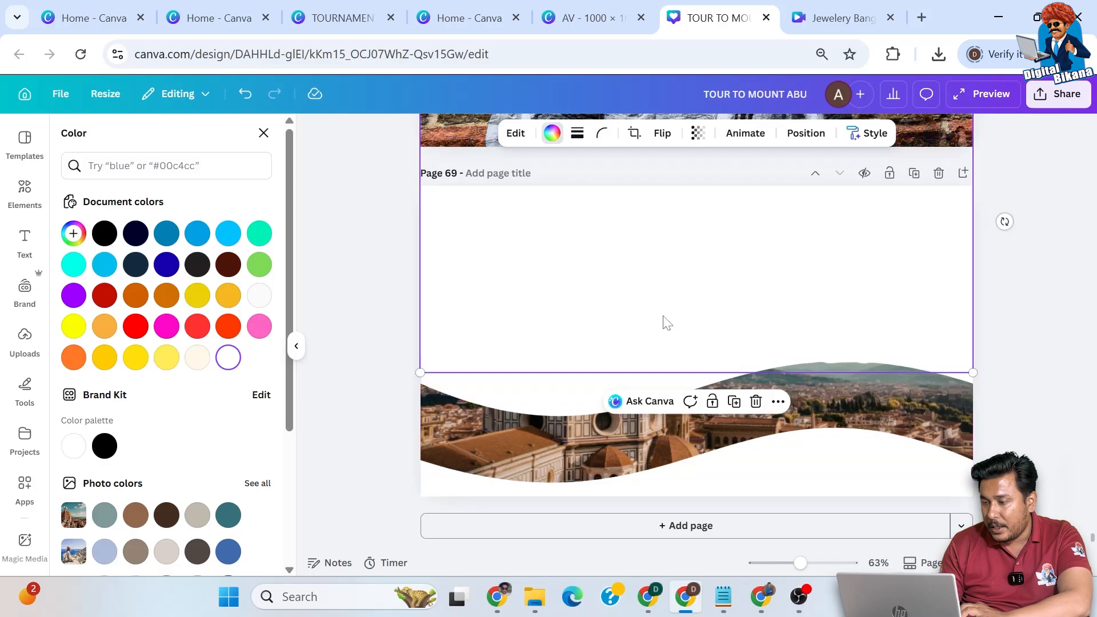
click(564, 391)
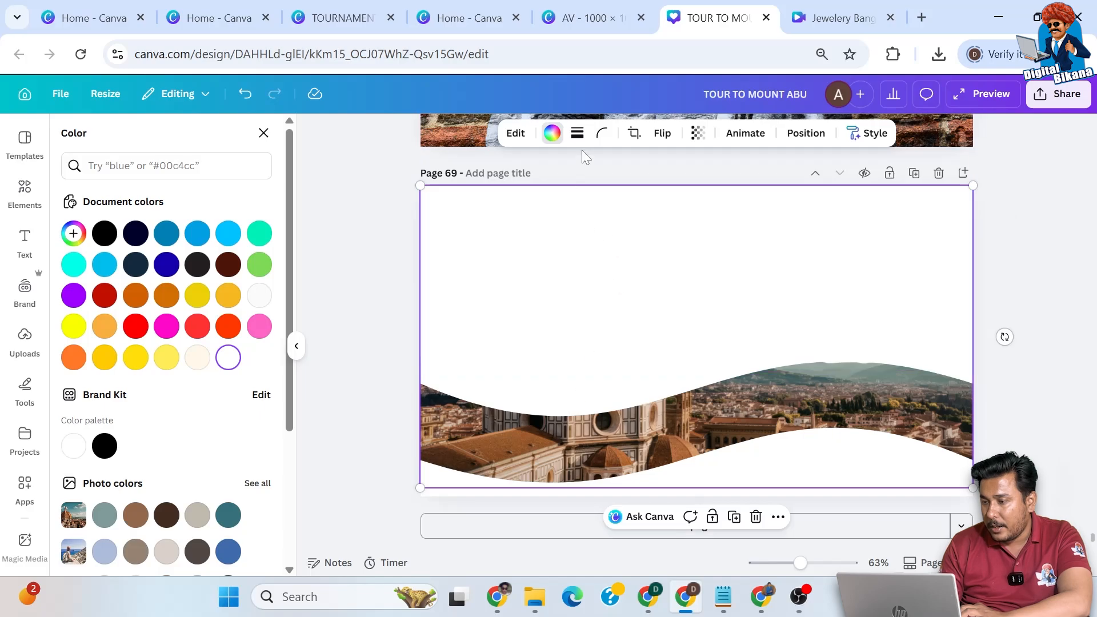
click(554, 136)
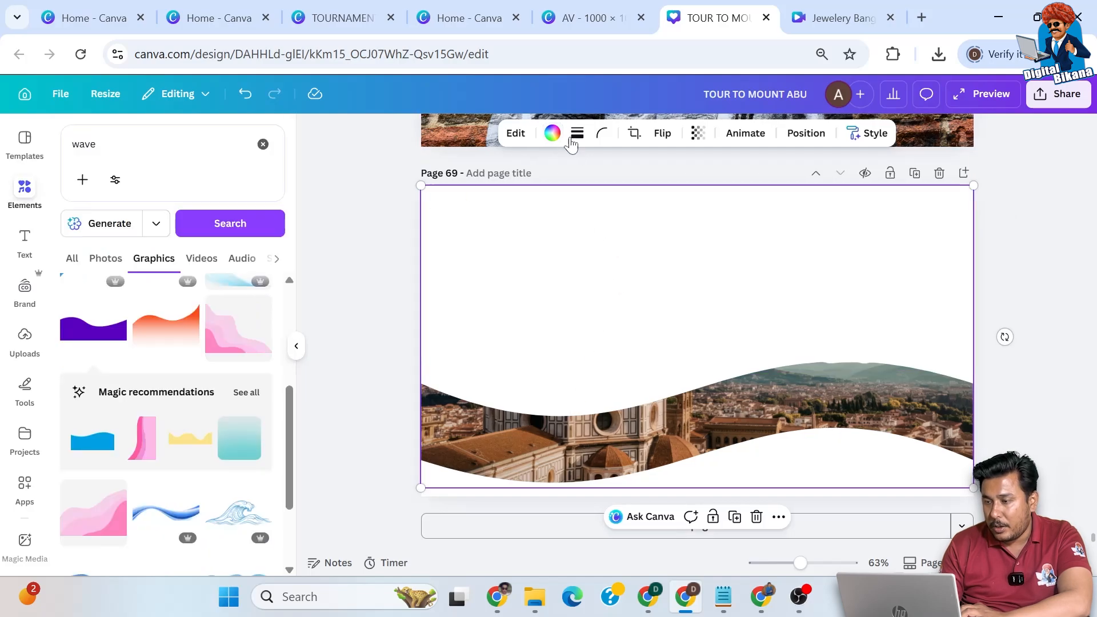
click(551, 134)
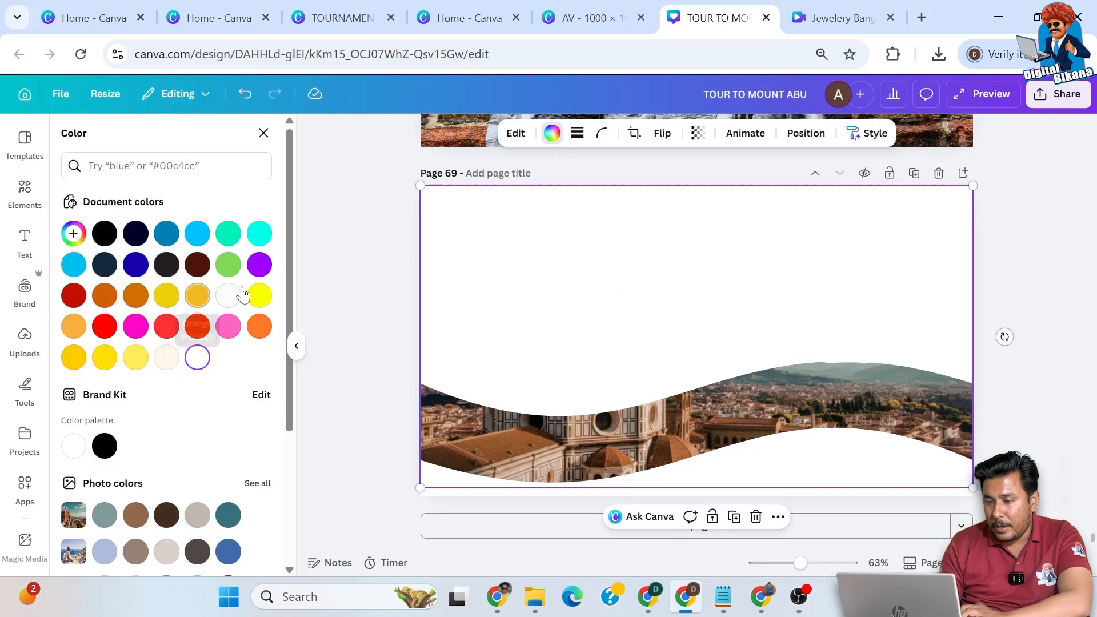
click(260, 296)
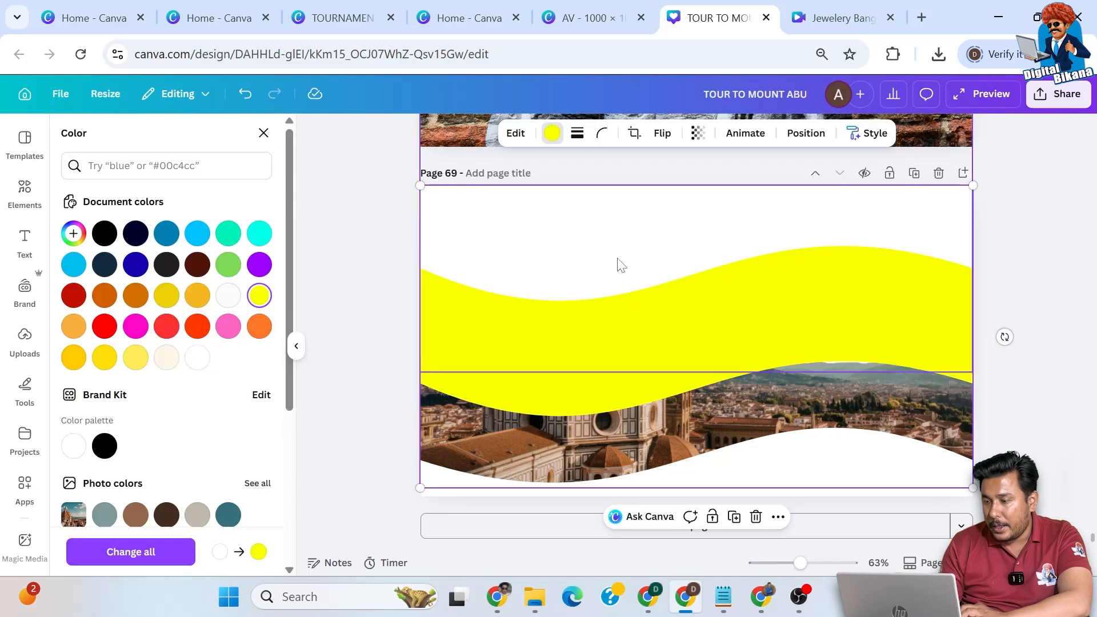
drag(615, 305, 616, 361)
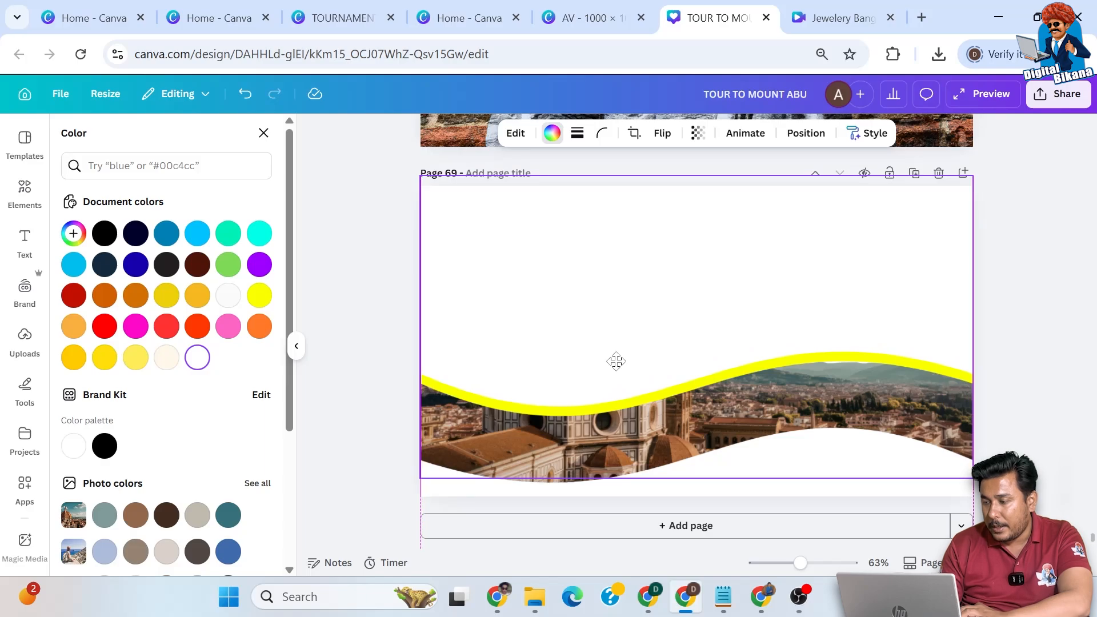
drag(616, 361, 616, 361)
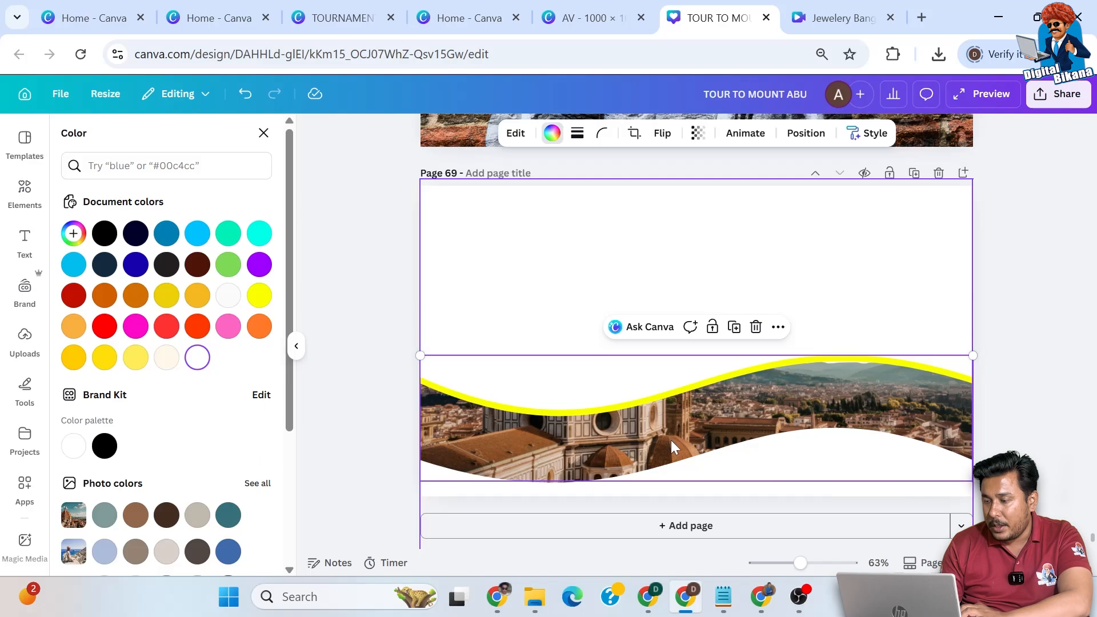
Recolour the lower wave yellow and overlay a white duplicate slightly lower, leaving a thin yellow border along the photo's lower edge
click(259, 296)
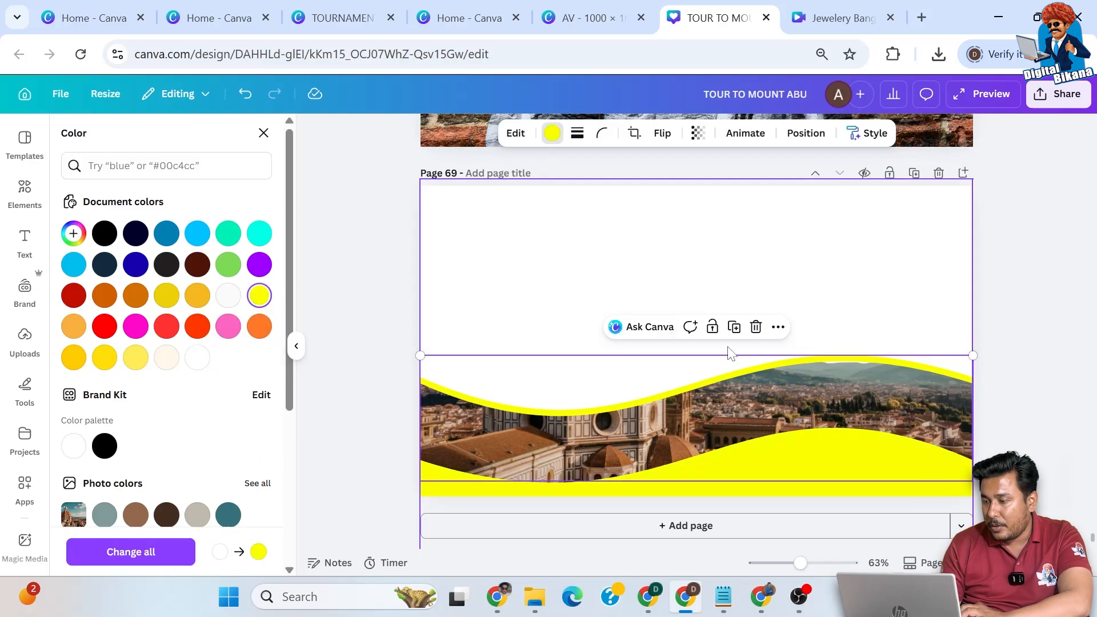
click(734, 327)
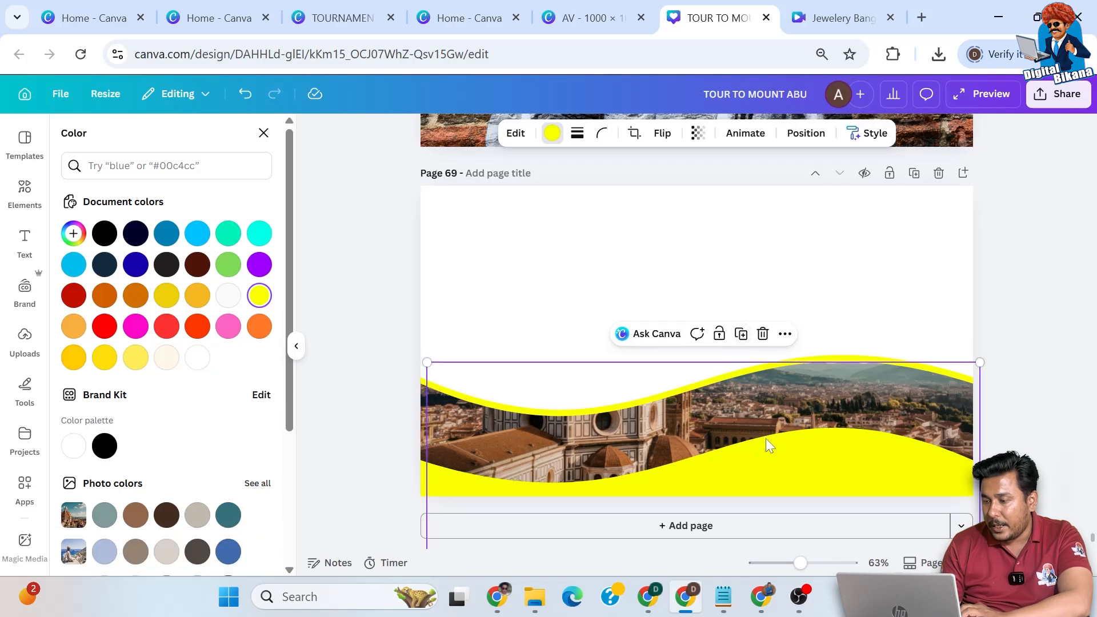
mouse_move(766, 440)
mouse_down()
mouse_move(766, 450)
mouse_move(761, 392)
mouse_move(766, 421)
mouse_up()
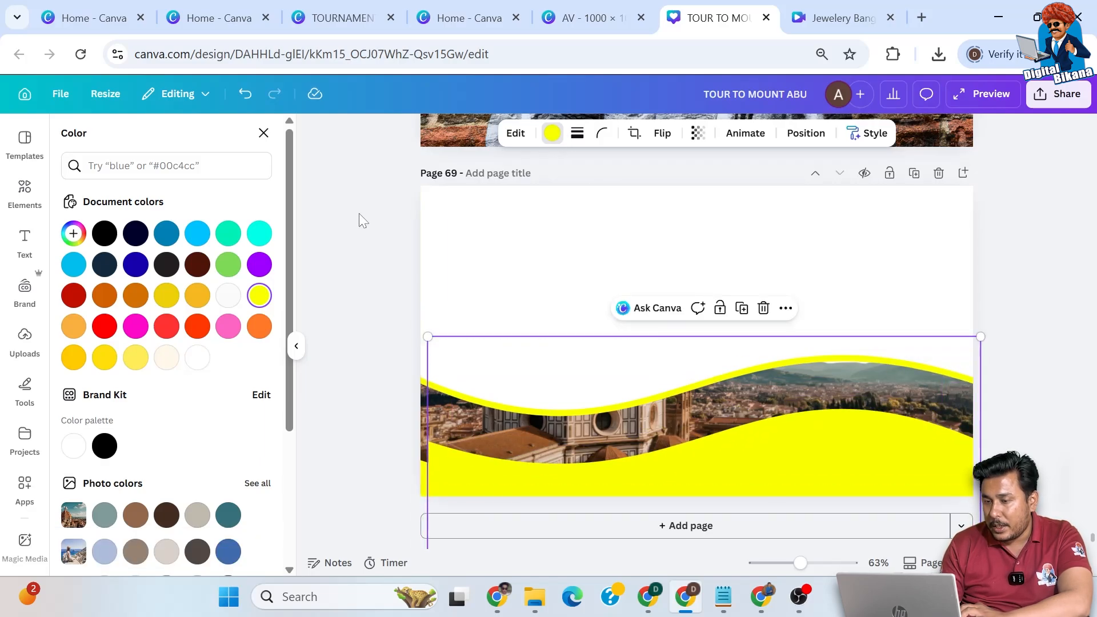
click(197, 357)
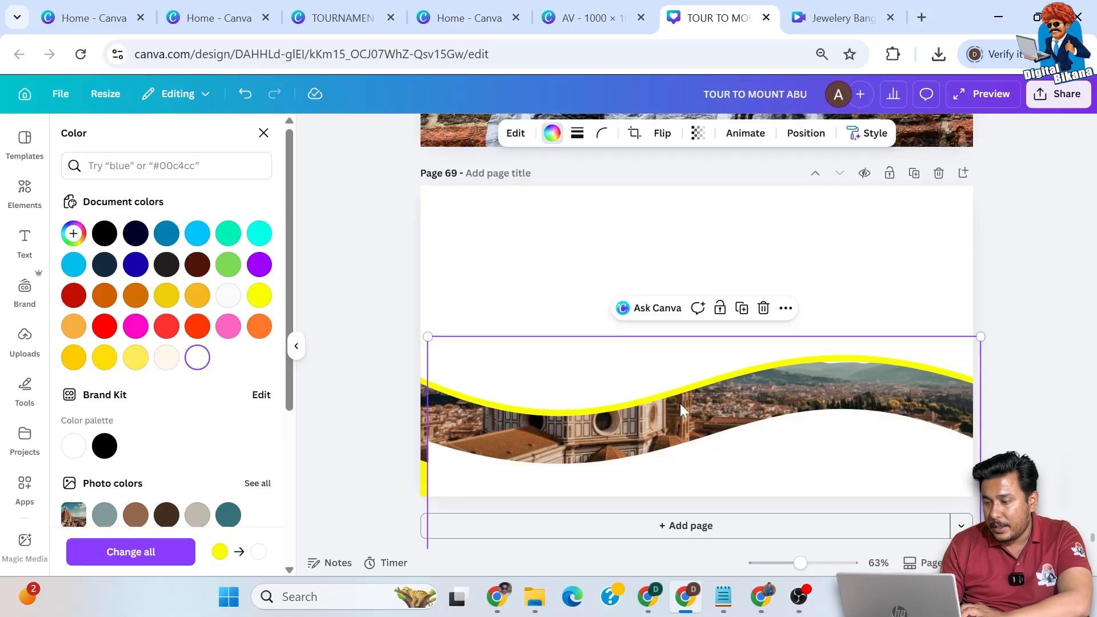
drag(761, 427, 751, 444)
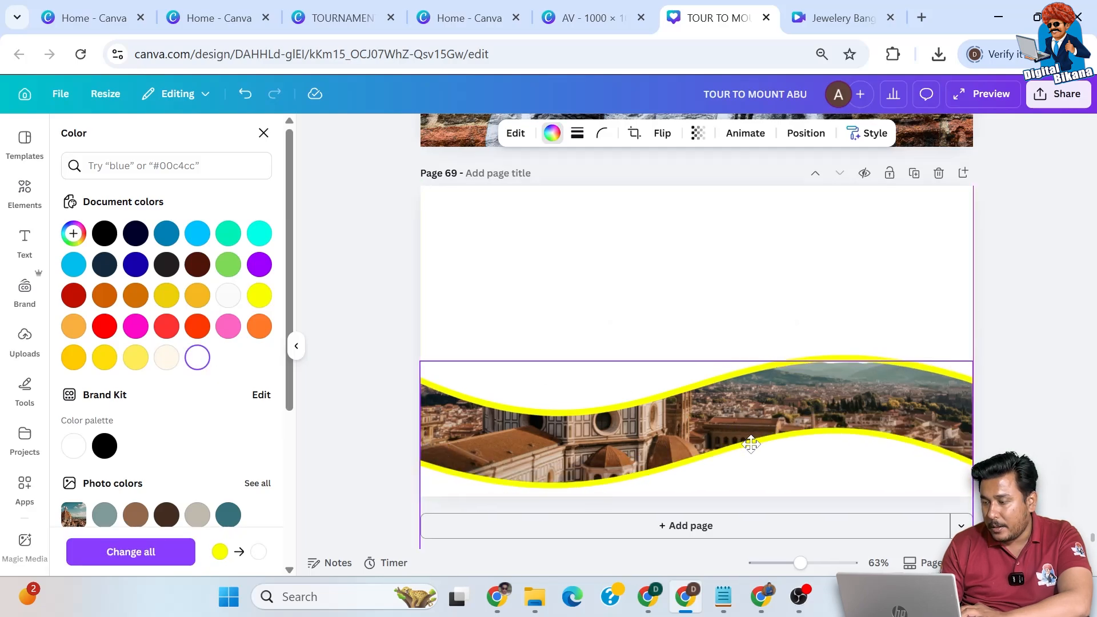
click(989, 320)
drag(1003, 337, 371, 528)
mouse_move(792, 424)
mouse_down()
mouse_move(793, 409)
mouse_move(791, 421)
mouse_up()
click(1054, 298)
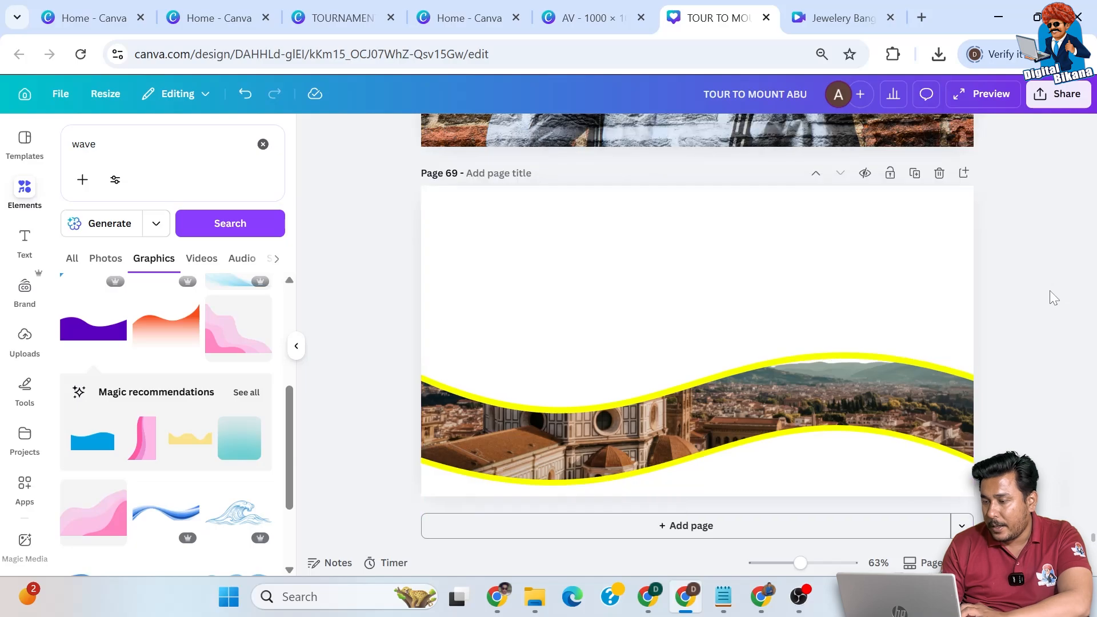
click(1060, 96)
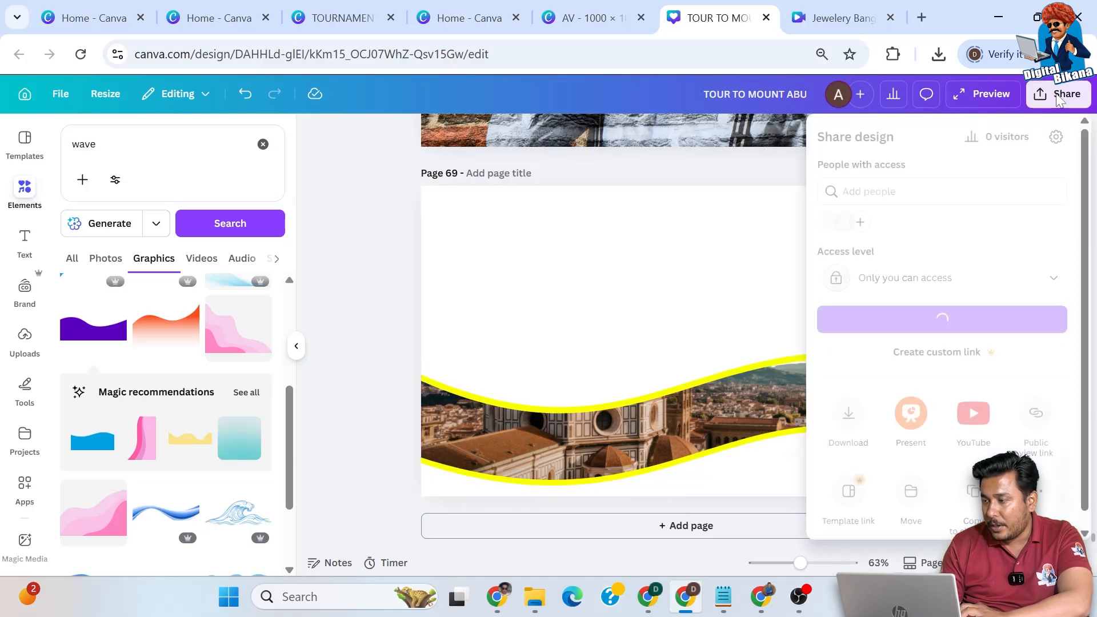
click(849, 412)
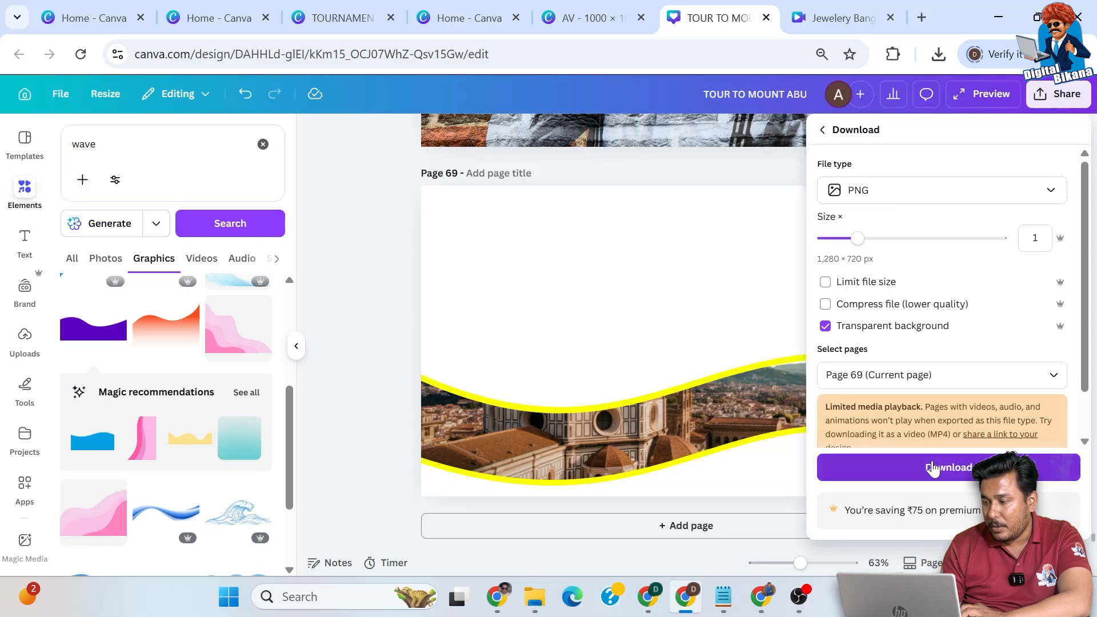
click(376, 304)
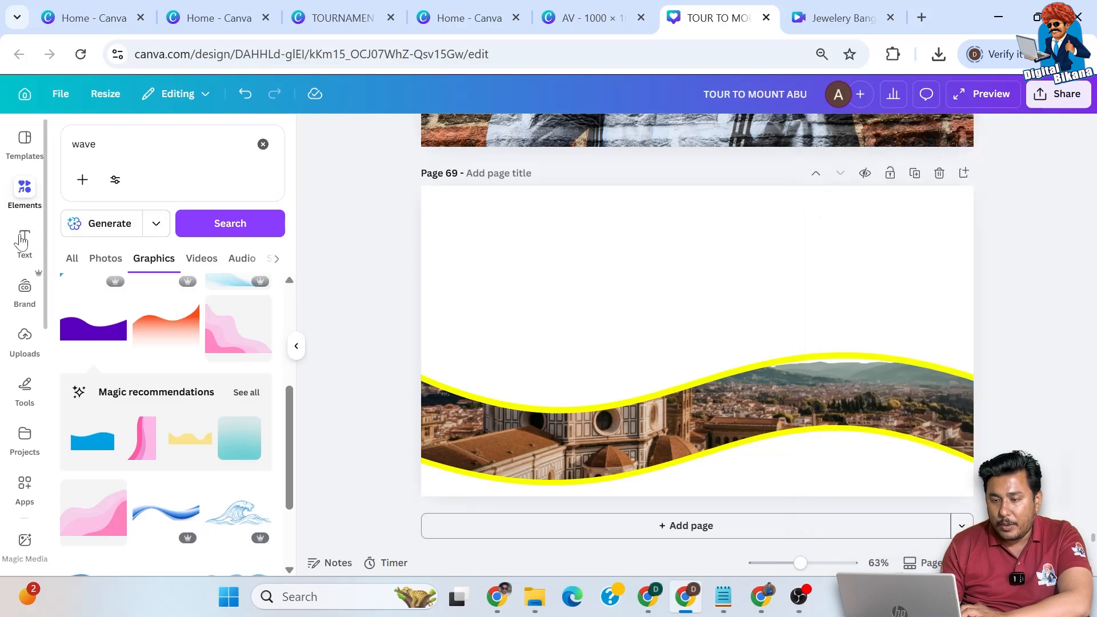
Upload the 1280 x 720 background-removed dome PNG from the Downloads folder
click(22, 336)
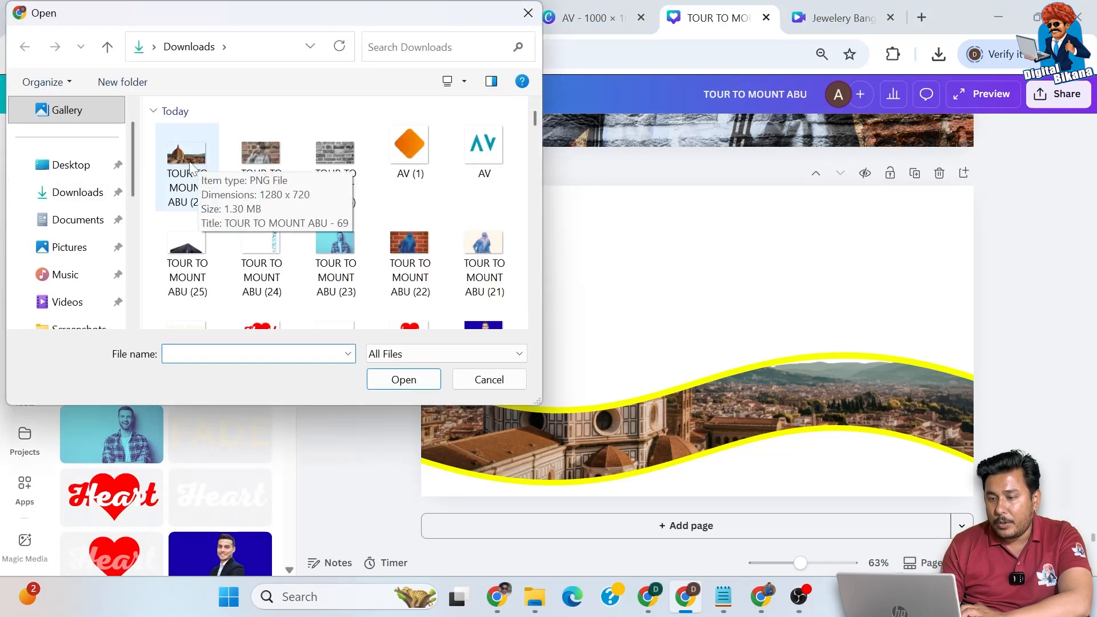
click(182, 164)
click(423, 381)
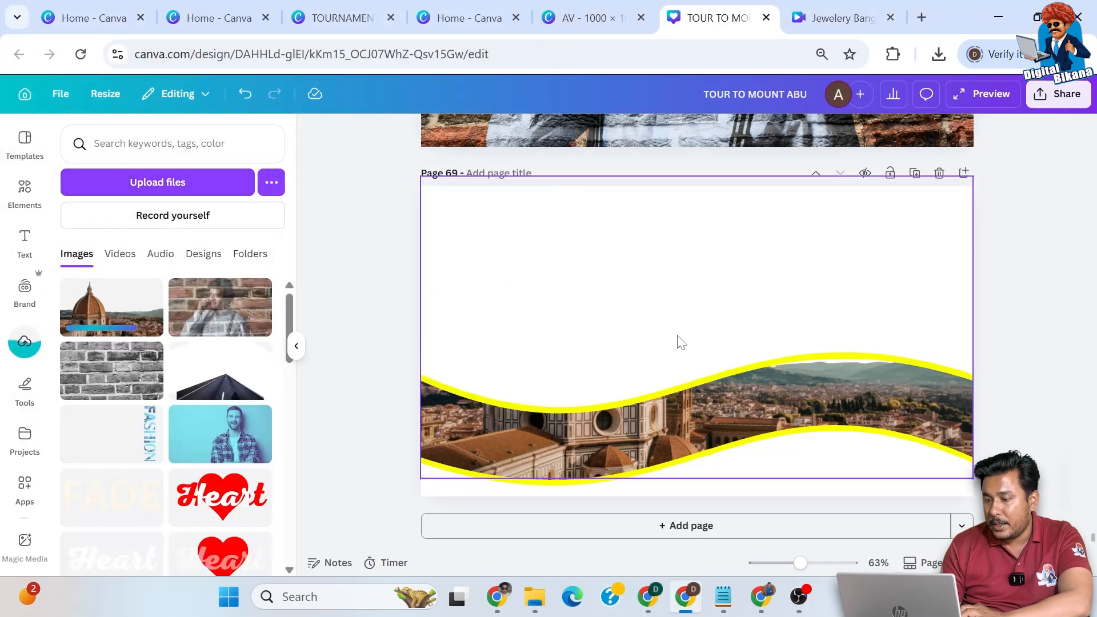
click(124, 321)
drag(506, 341, 549, 344)
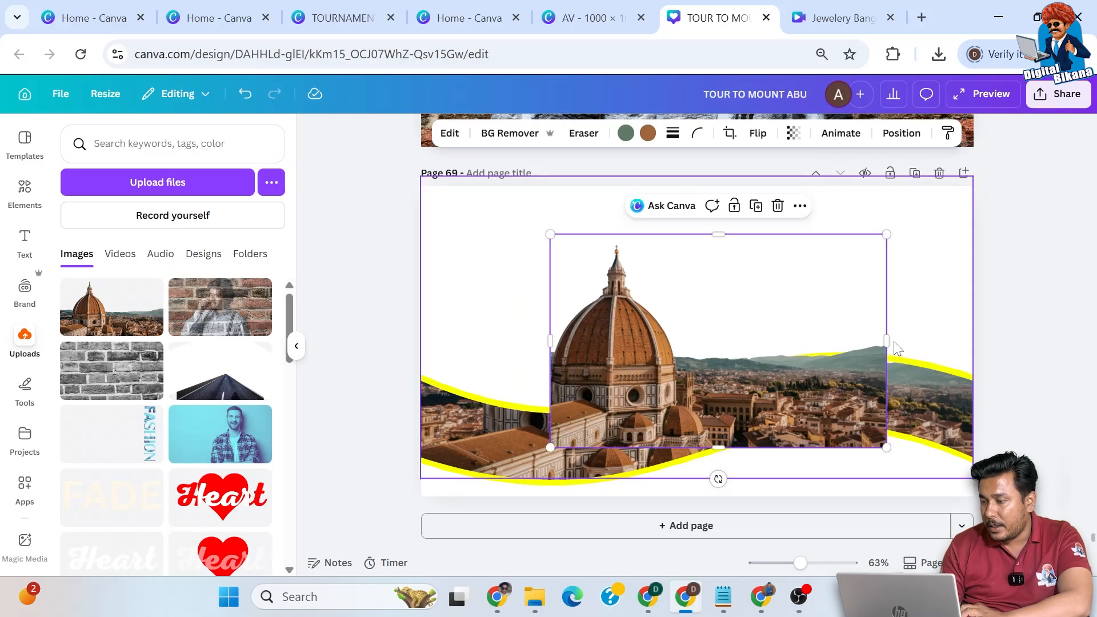
drag(886, 343, 676, 359)
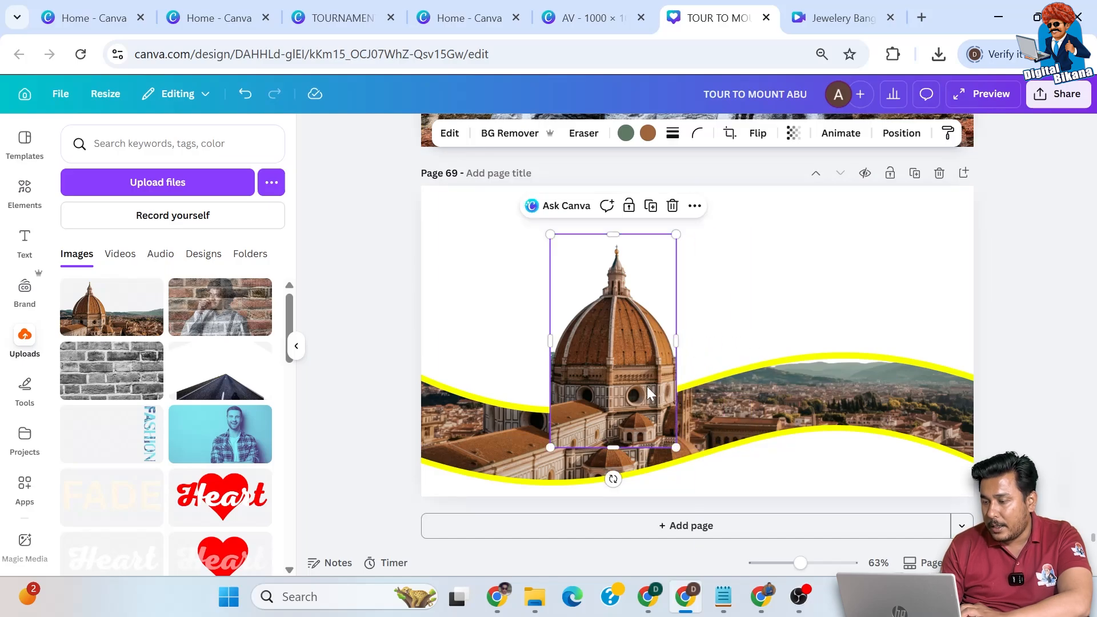
drag(649, 393, 580, 357)
drag(608, 304, 664, 306)
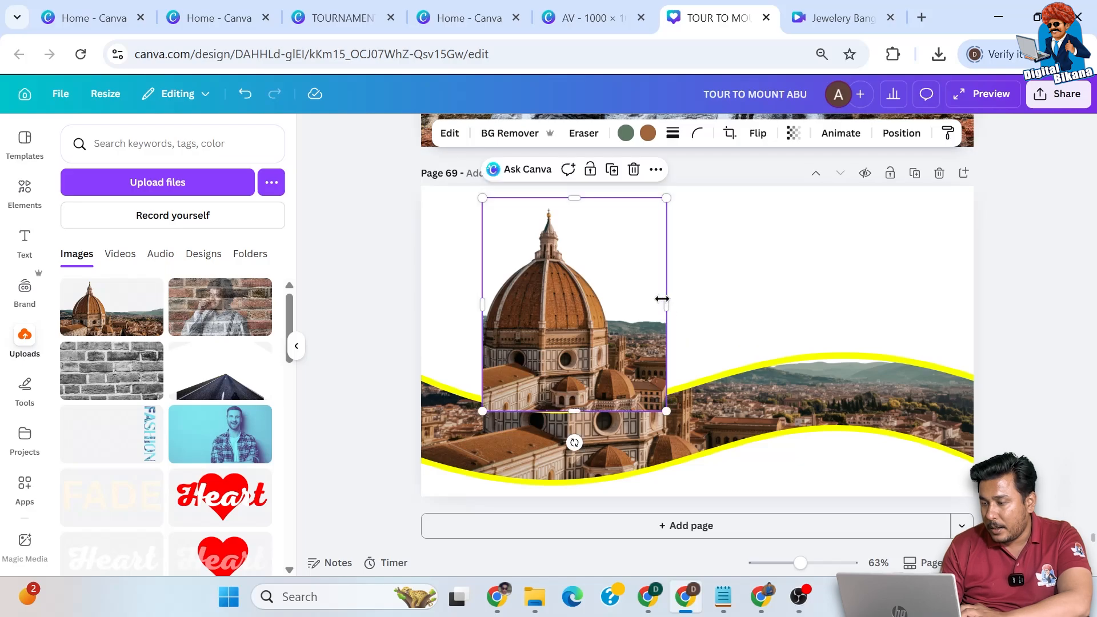
click(634, 170)
Place the uploaded dome image on page 69, align it to the page's upper-left corner and scale it to fill the page
click(111, 307)
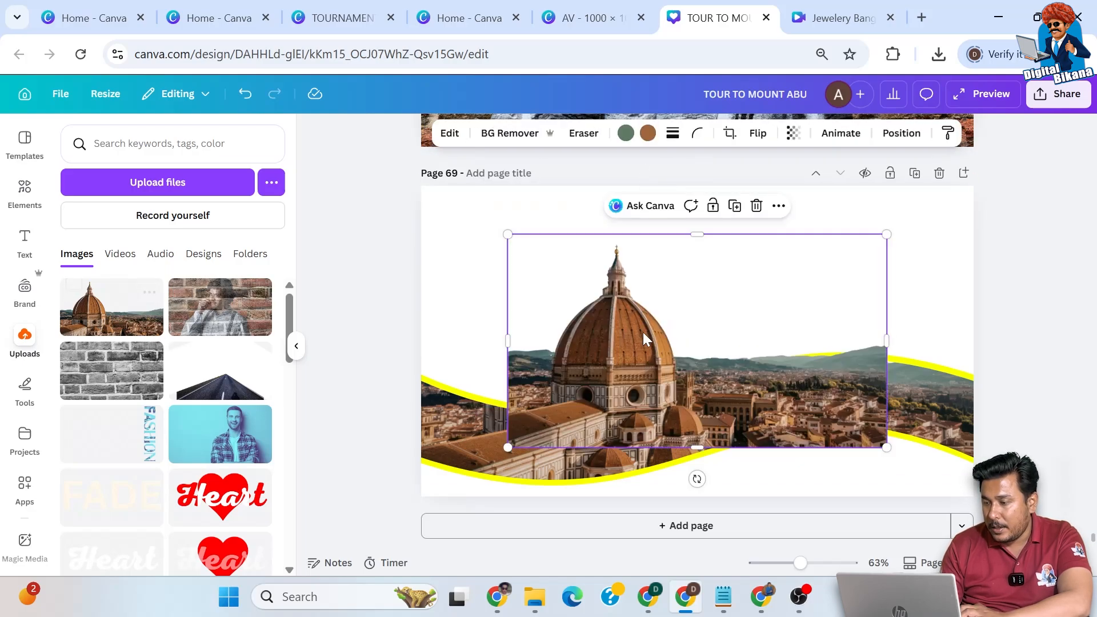
drag(611, 322, 557, 291)
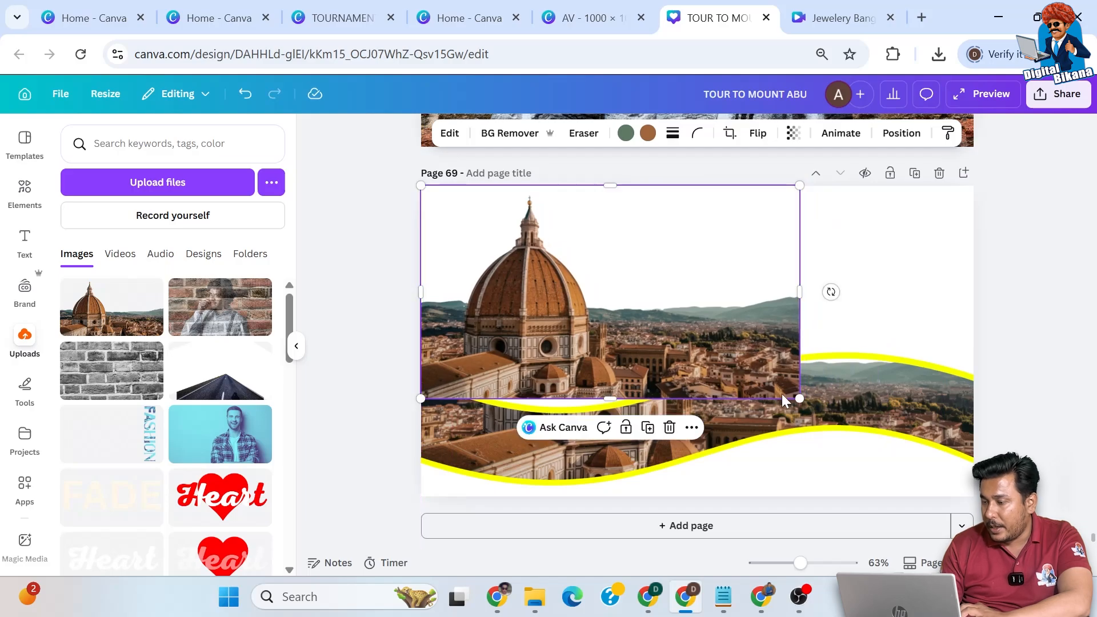
drag(798, 398, 974, 496)
Crop the lower edge and both sides of the dome image so only the dome rises above the wave strip
drag(698, 496, 693, 414)
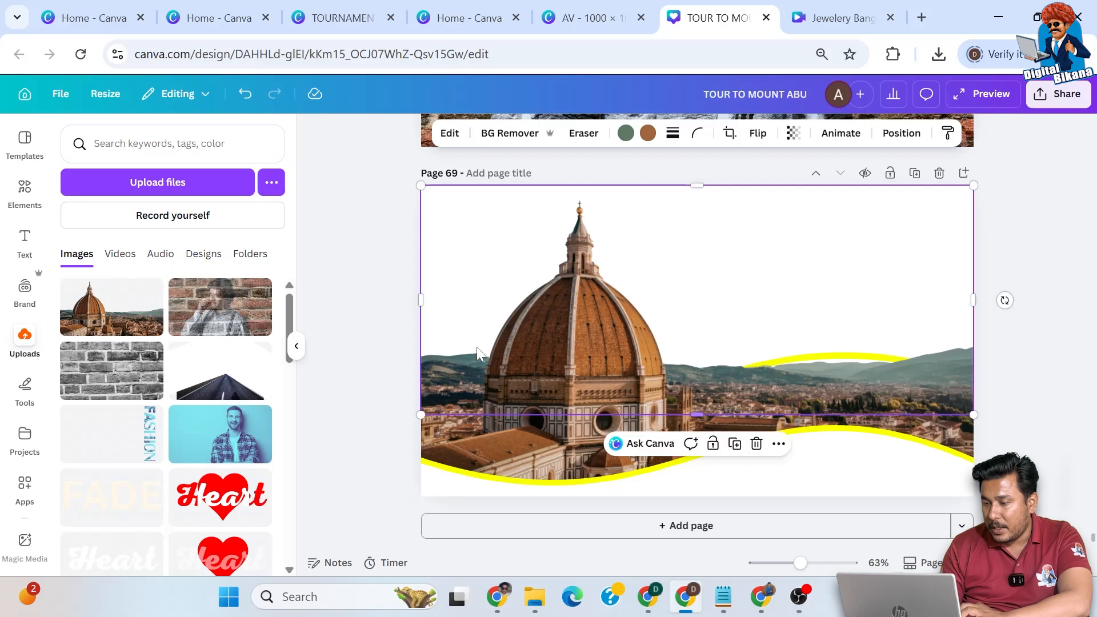
drag(441, 308, 502, 313)
drag(997, 301, 688, 334)
click(984, 299)
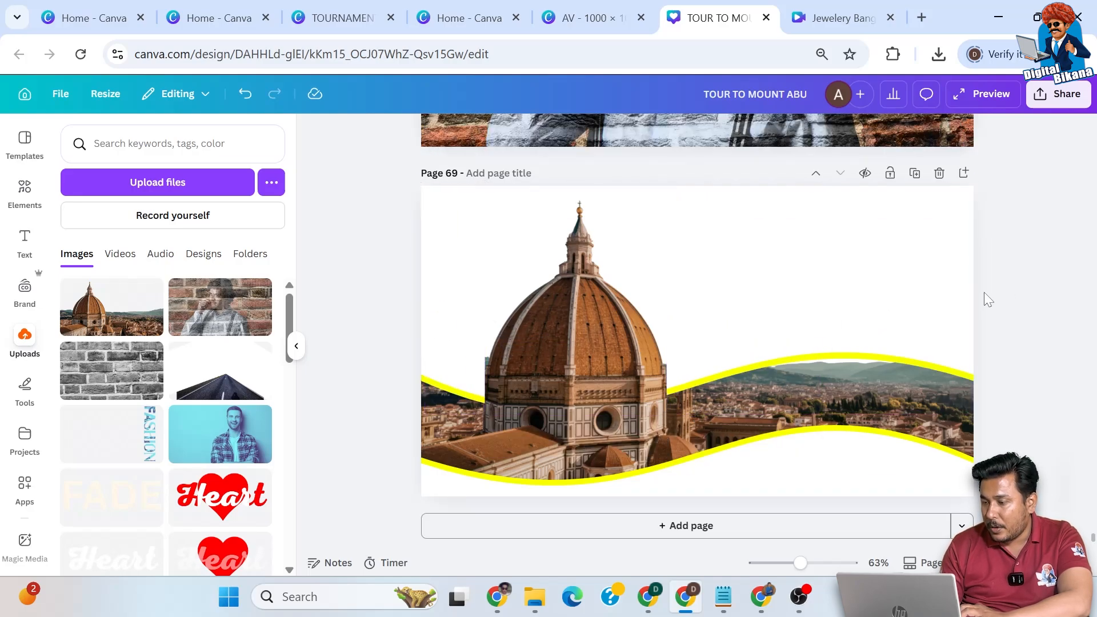
Erase the leftover hills beside the cropped dome with the Pixel Eraser
click(501, 355)
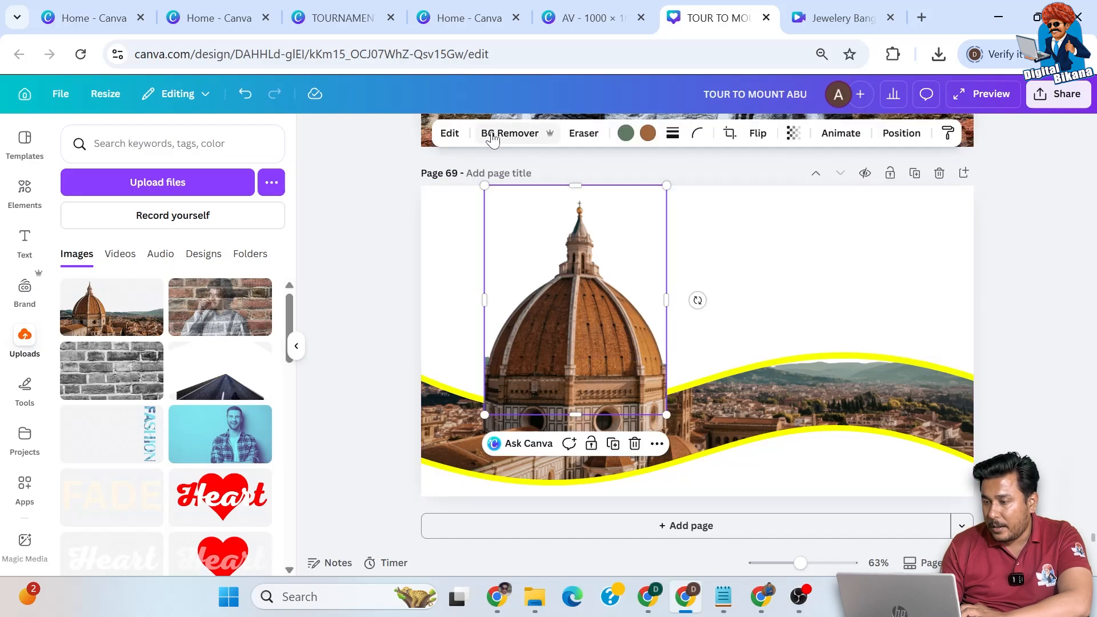
click(582, 134)
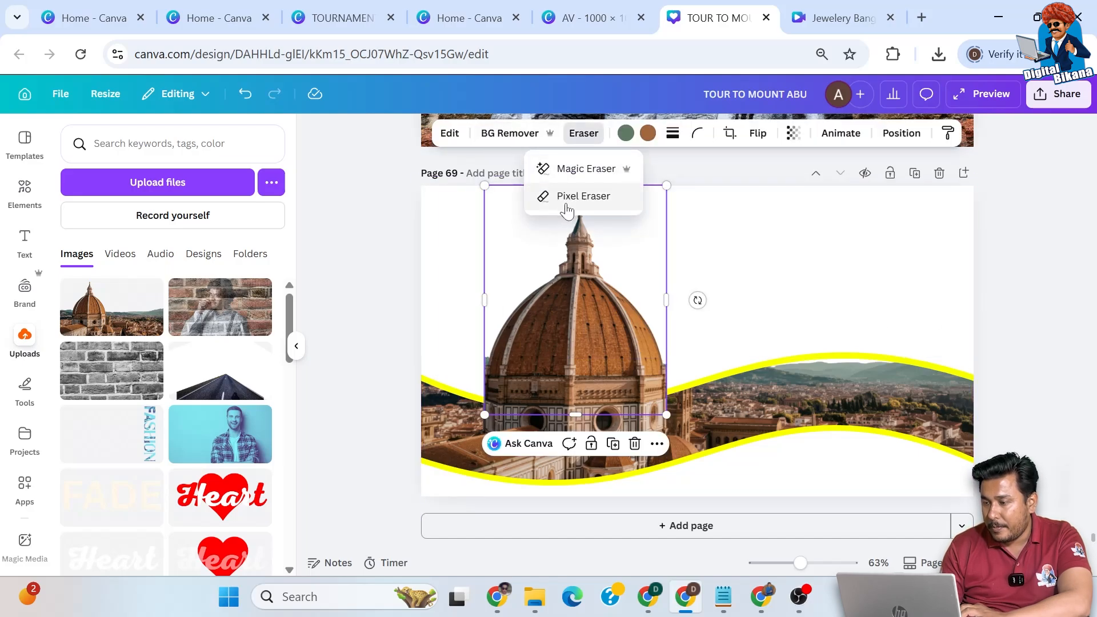
click(564, 198)
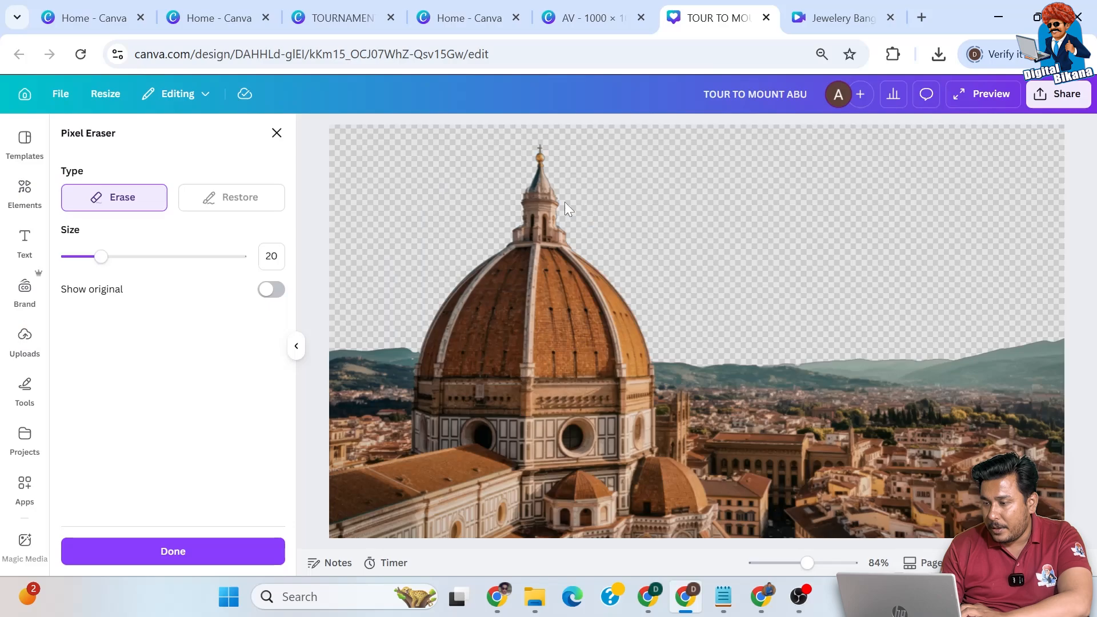
click(408, 354)
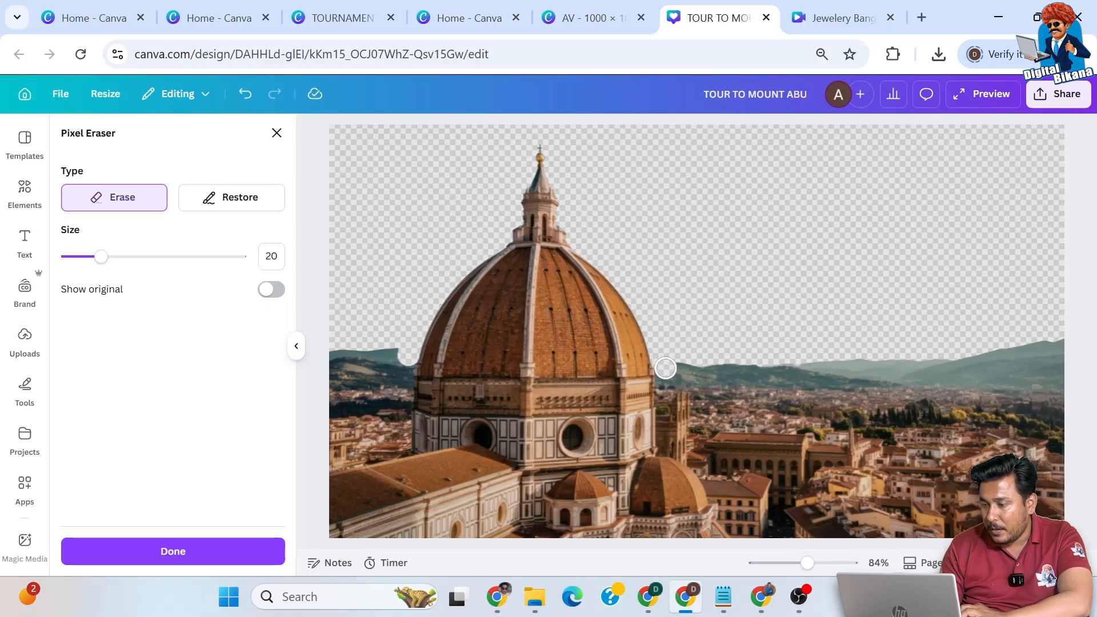
click(196, 551)
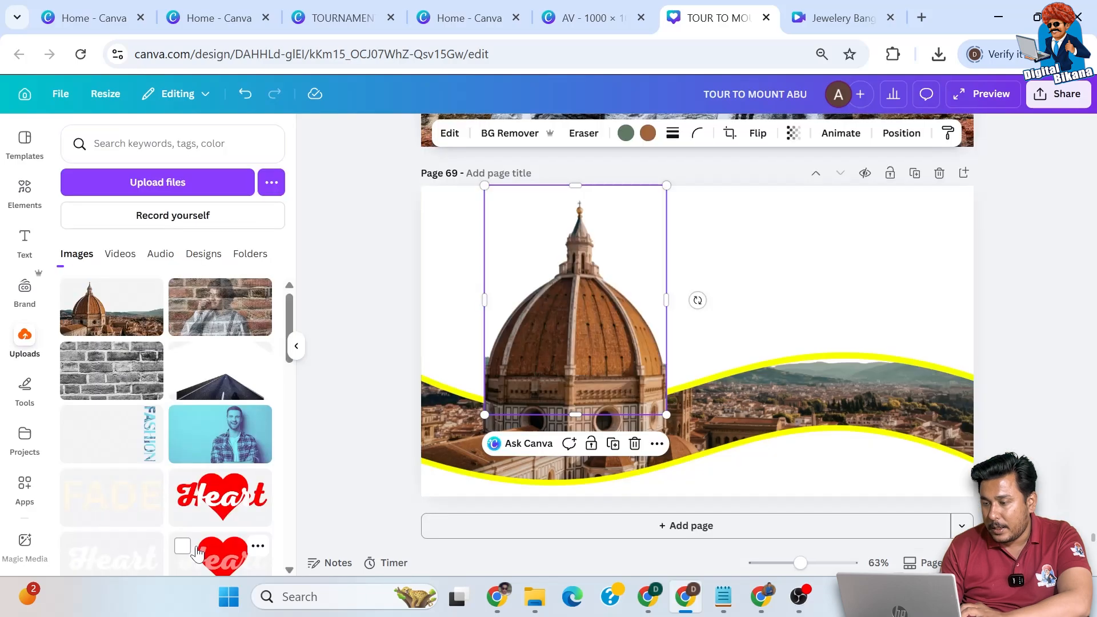
click(990, 321)
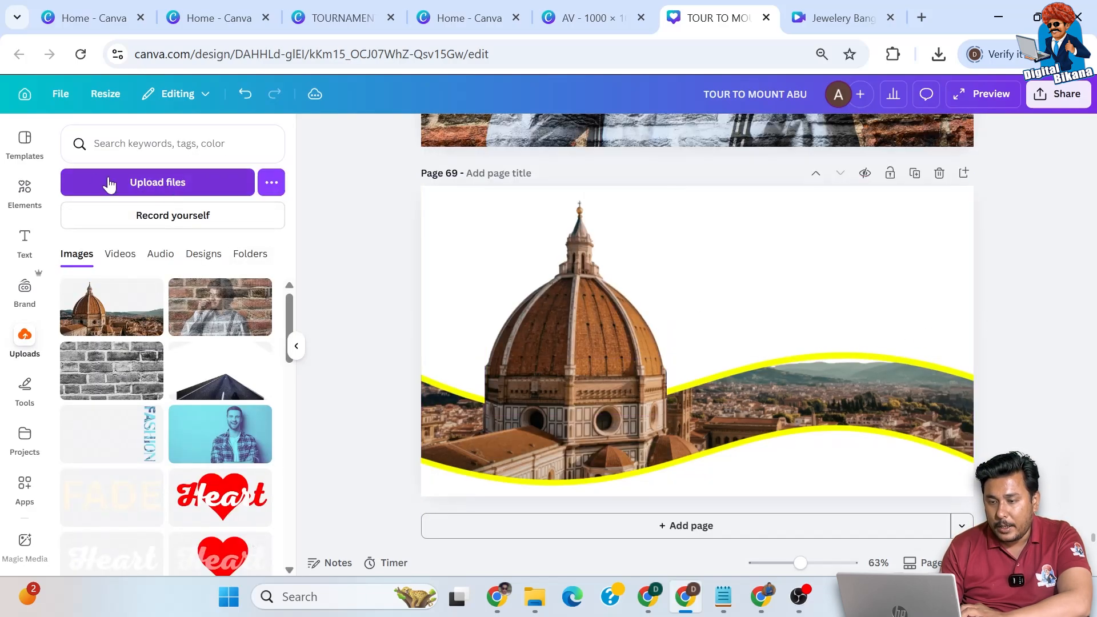
Search the elements library for "circle" and show results of all types
click(25, 189)
click(63, 145)
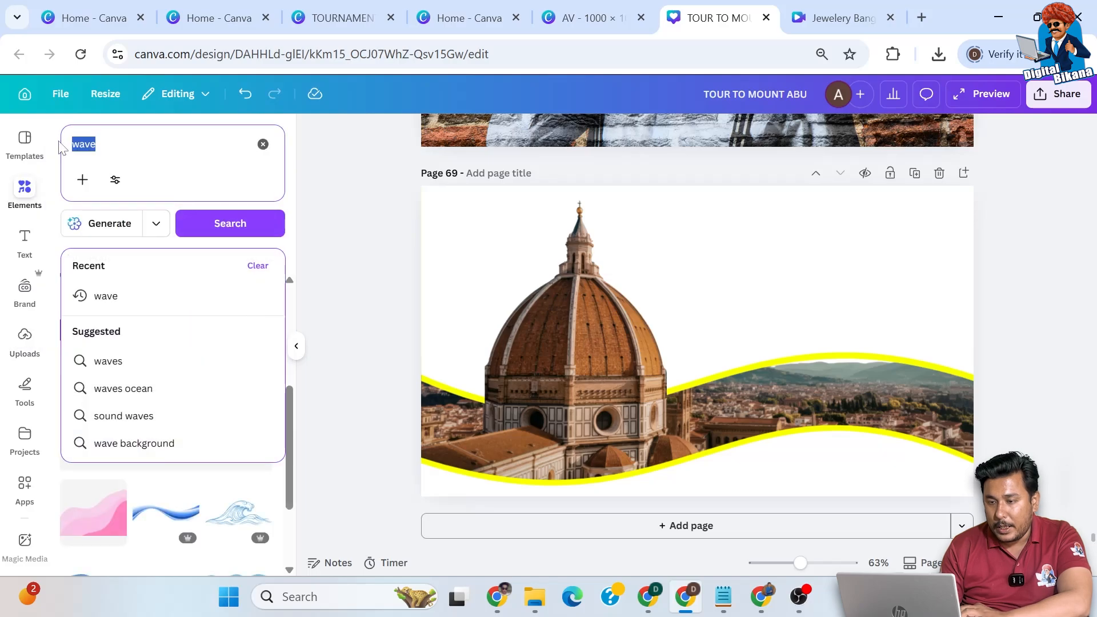
text(cir)
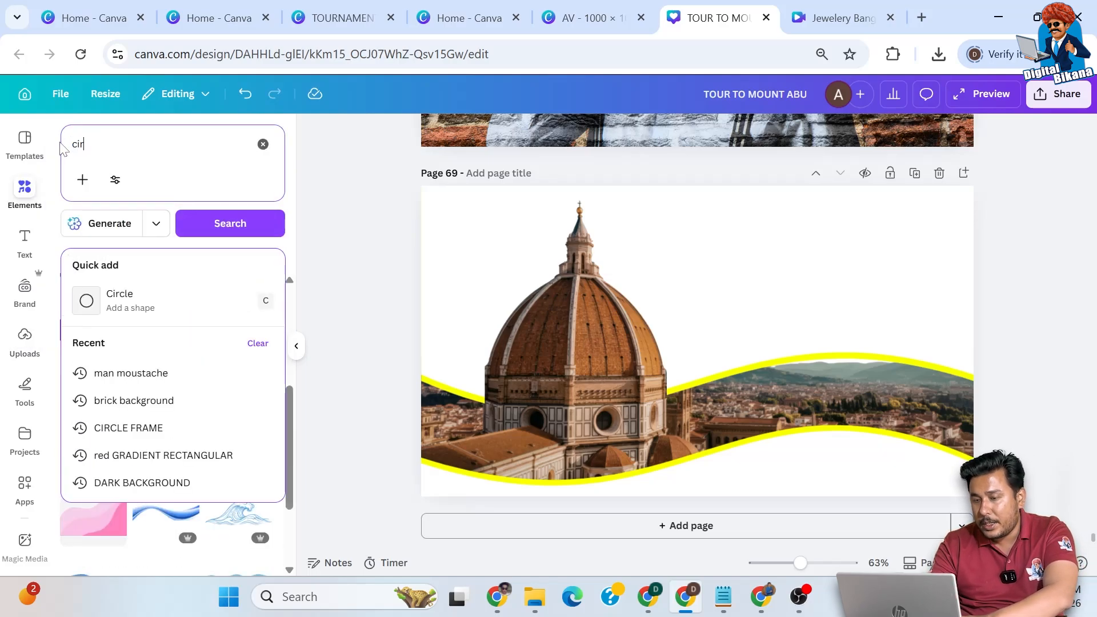
text(cle)
key(Return)
click(72, 258)
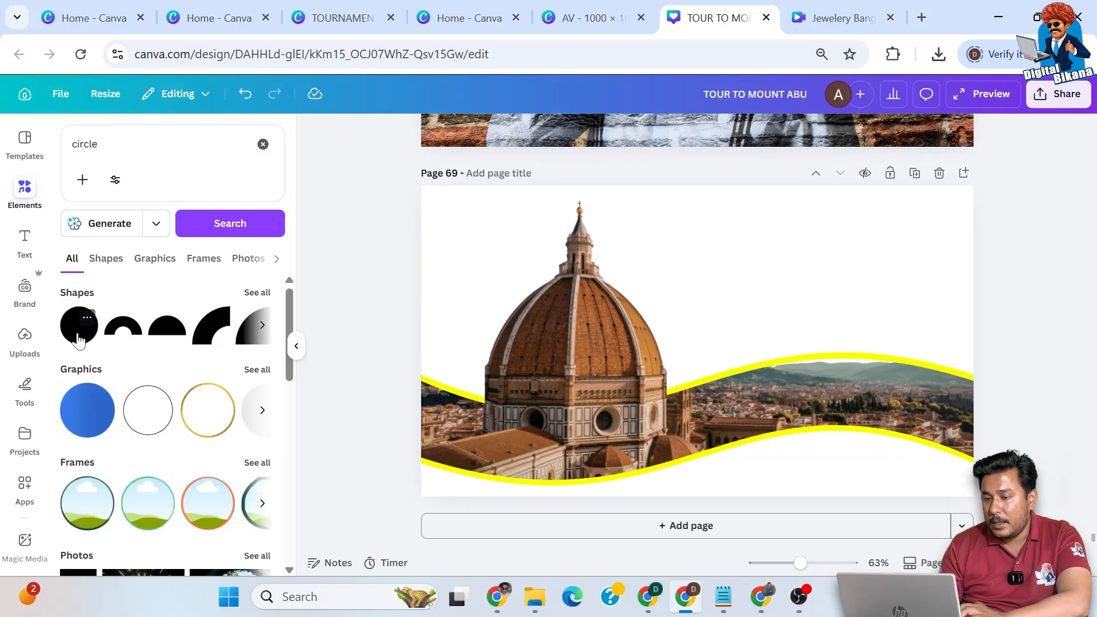
Add a circle shape, color it yellow, enlarge it to nearly the page's height and place it over the dome
click(78, 340)
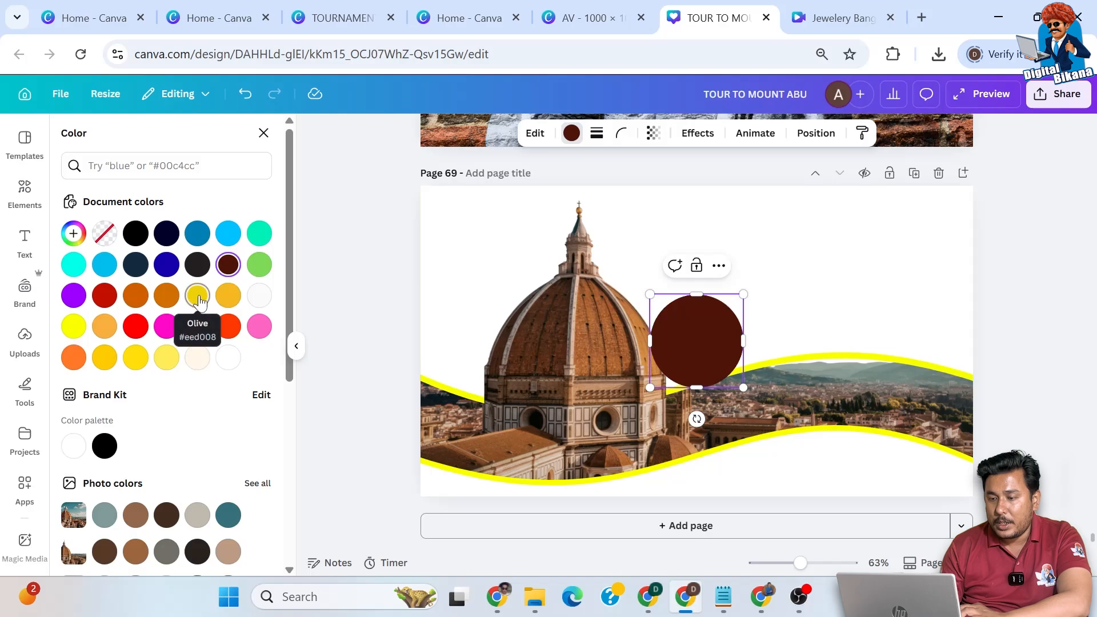
click(74, 326)
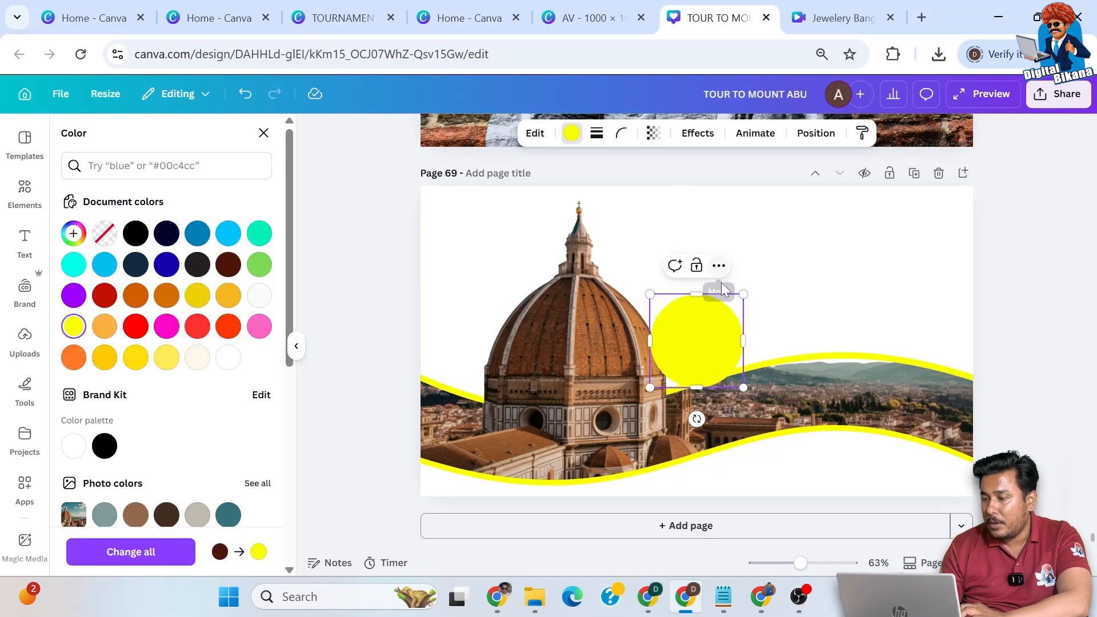
drag(743, 295, 846, 212)
drag(780, 284, 589, 327)
drag(638, 250, 709, 205)
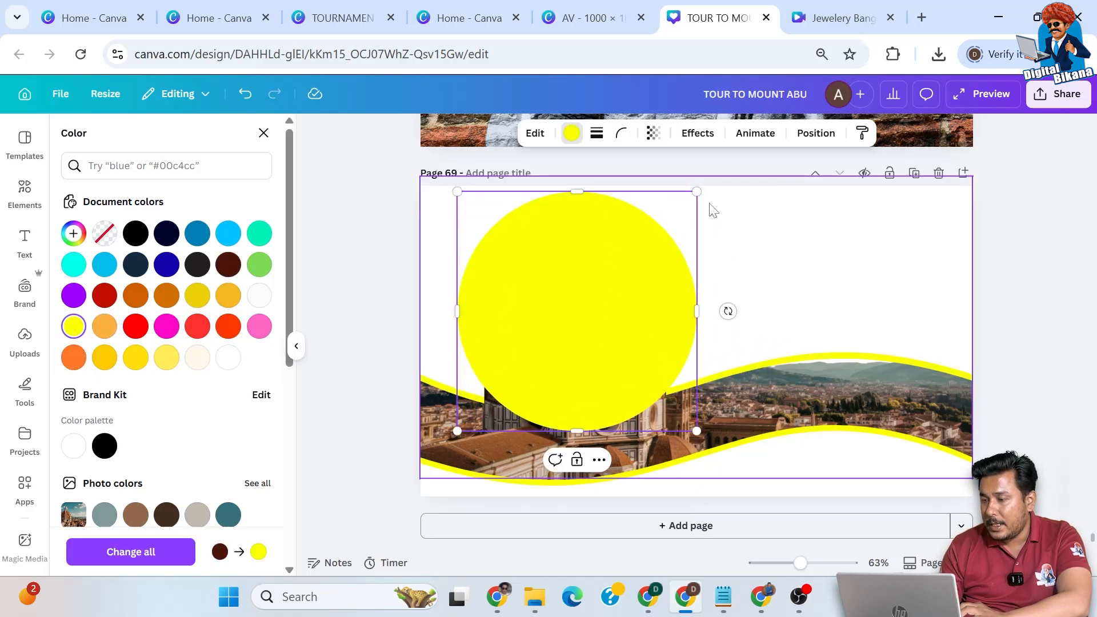
Send the yellow circle one layer backward so that it sits behind the dome
click(600, 462)
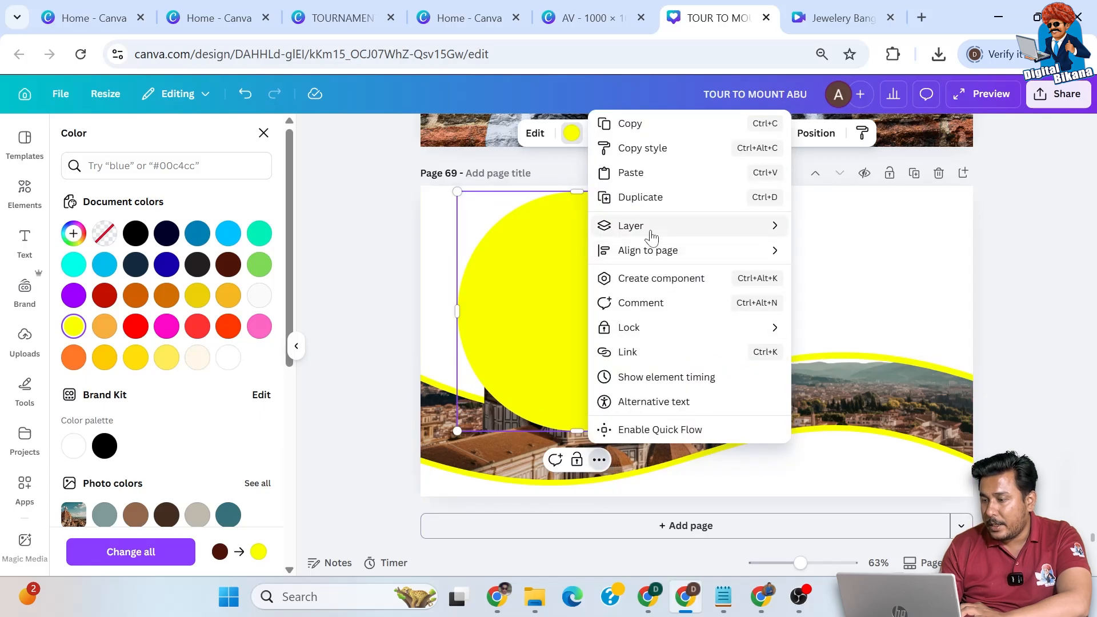
mouse_move(651, 228)
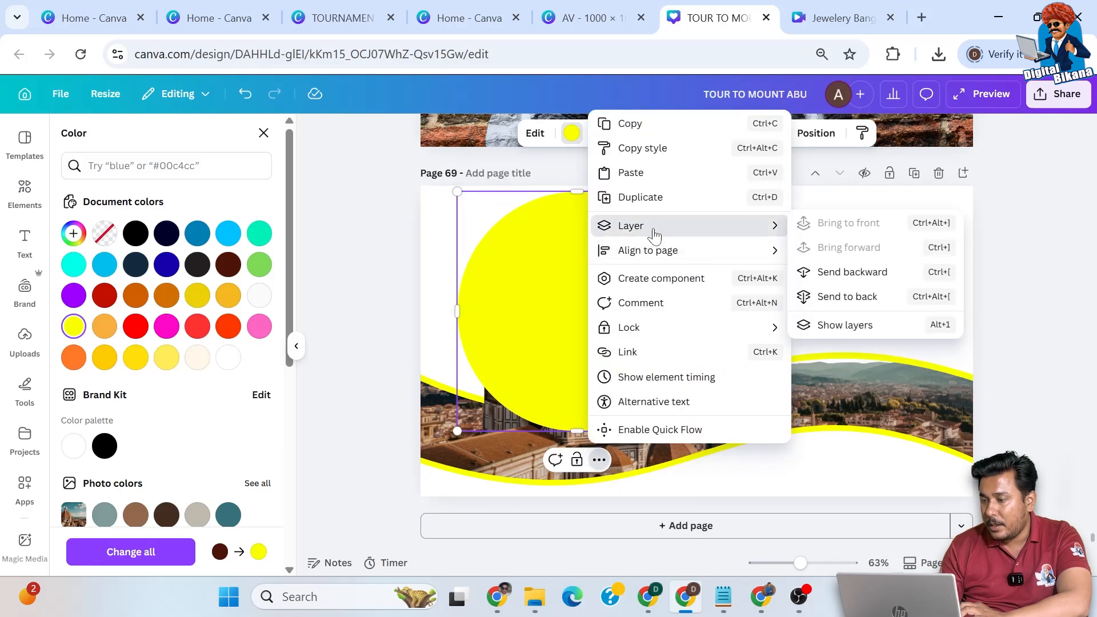
click(842, 273)
key(Escape)
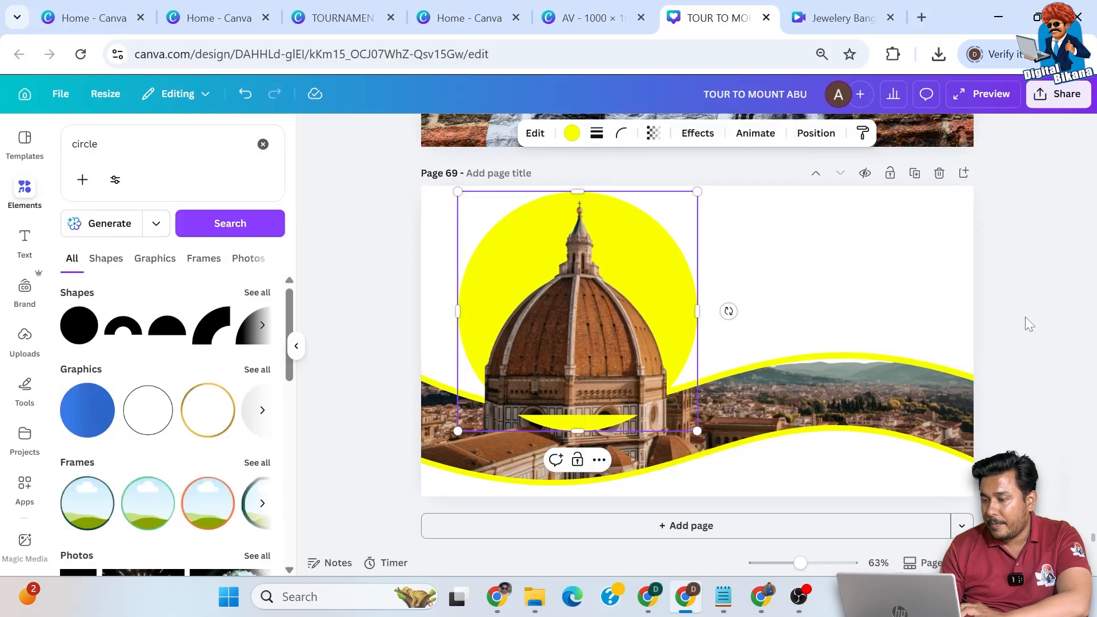
Shrink the yellow circle until its lower edge hides behind the dome and center it on the spire
click(686, 302)
drag(696, 192, 667, 204)
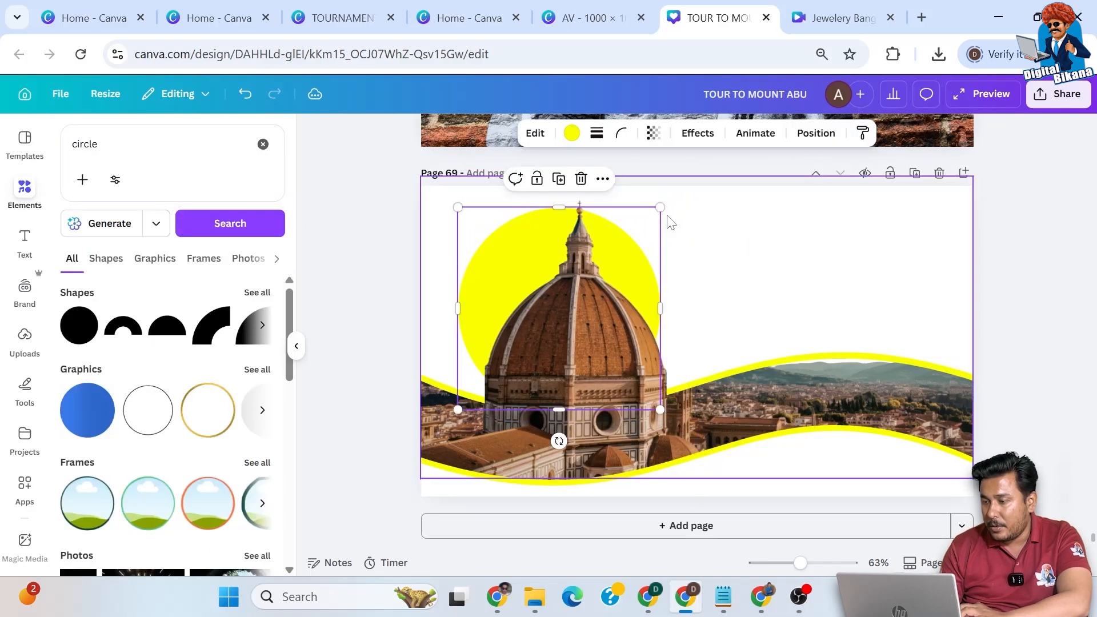
click(640, 243)
click(480, 237)
drag(478, 252, 494, 250)
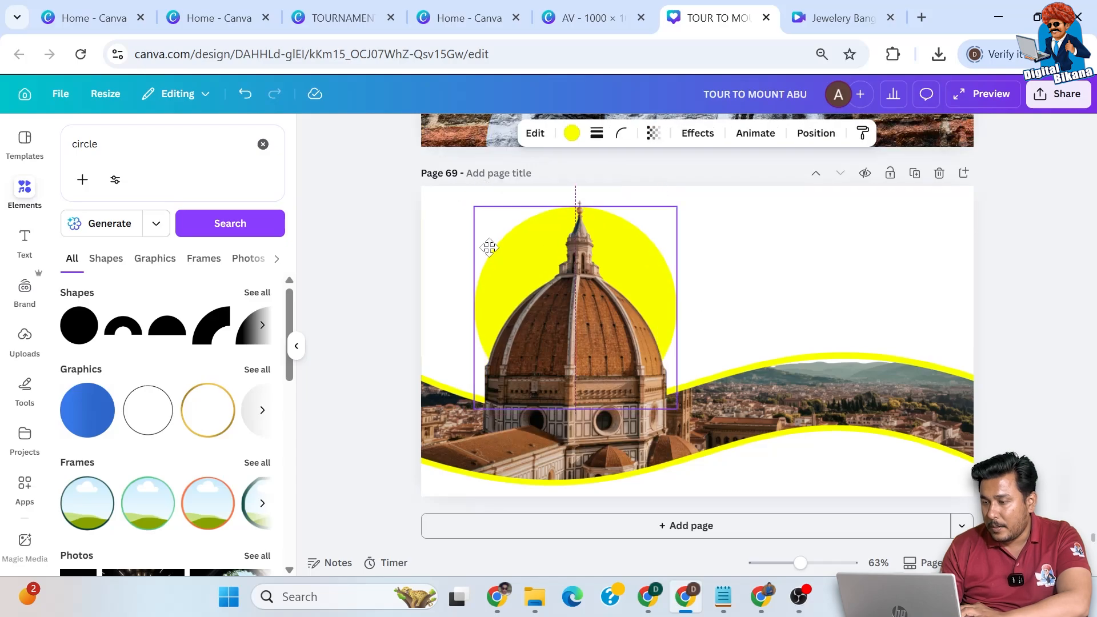
Search the elements library for "aeroplane" and show only graphics
click(86, 144)
text(a)
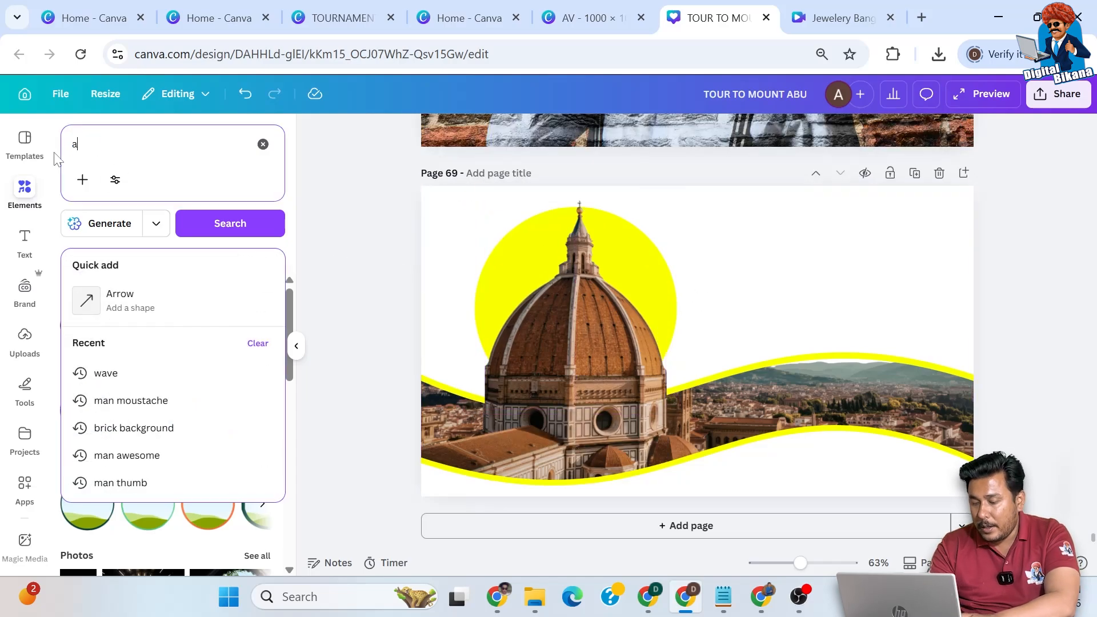
text(eroplane)
key(Return)
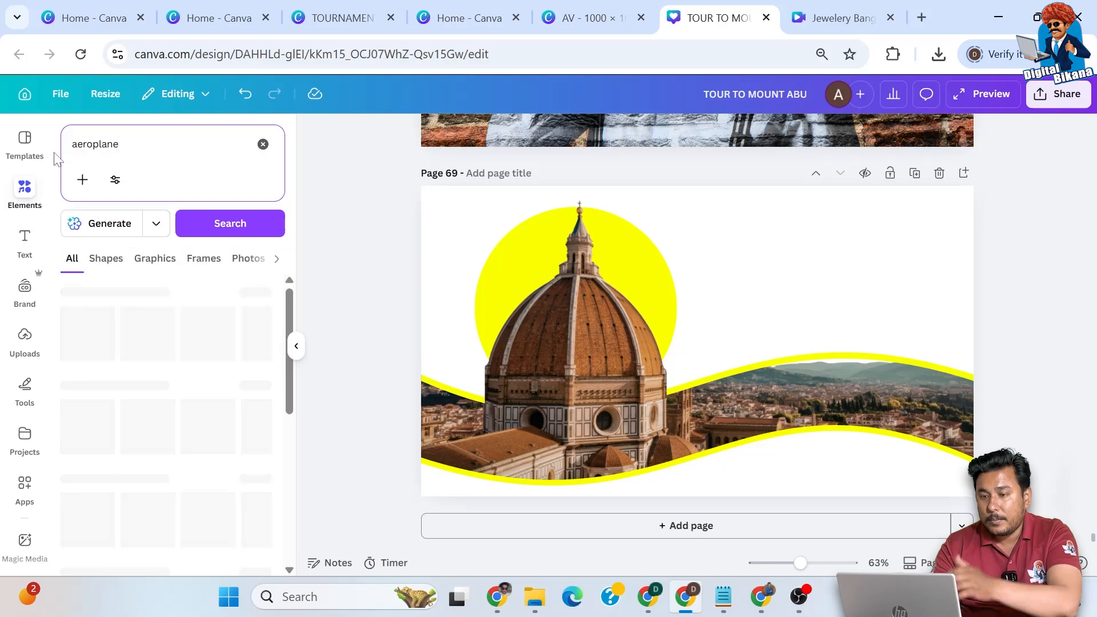
click(109, 258)
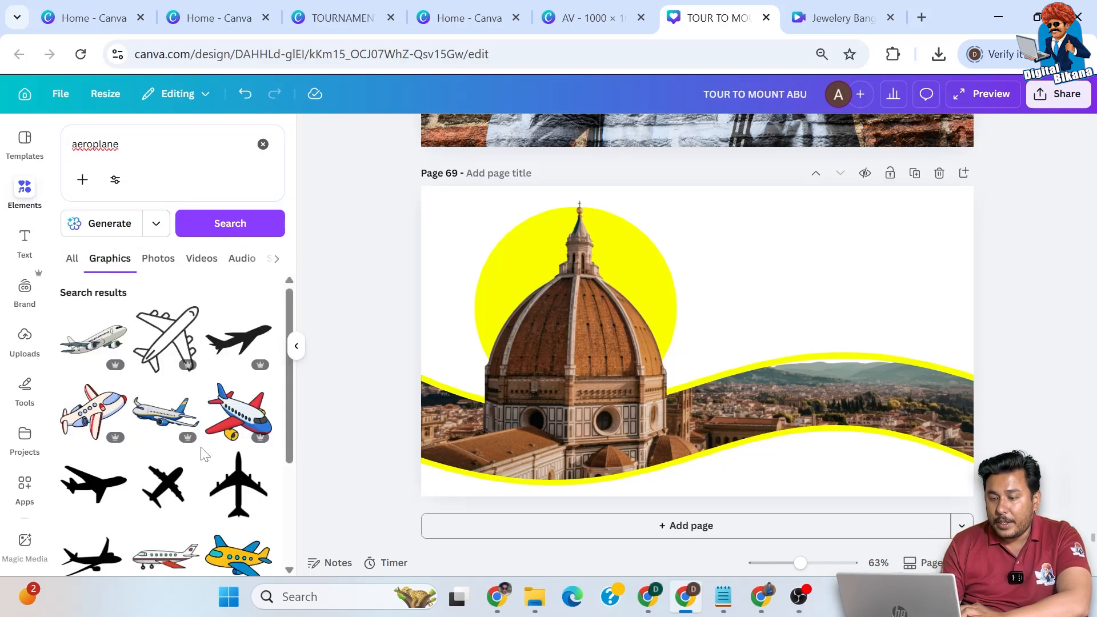
Add the aeroplane graphic with a looped dashed trail and rotate it in the page's upper-right corner, with the trail leading off the page
scroll(204, 451, down, 5)
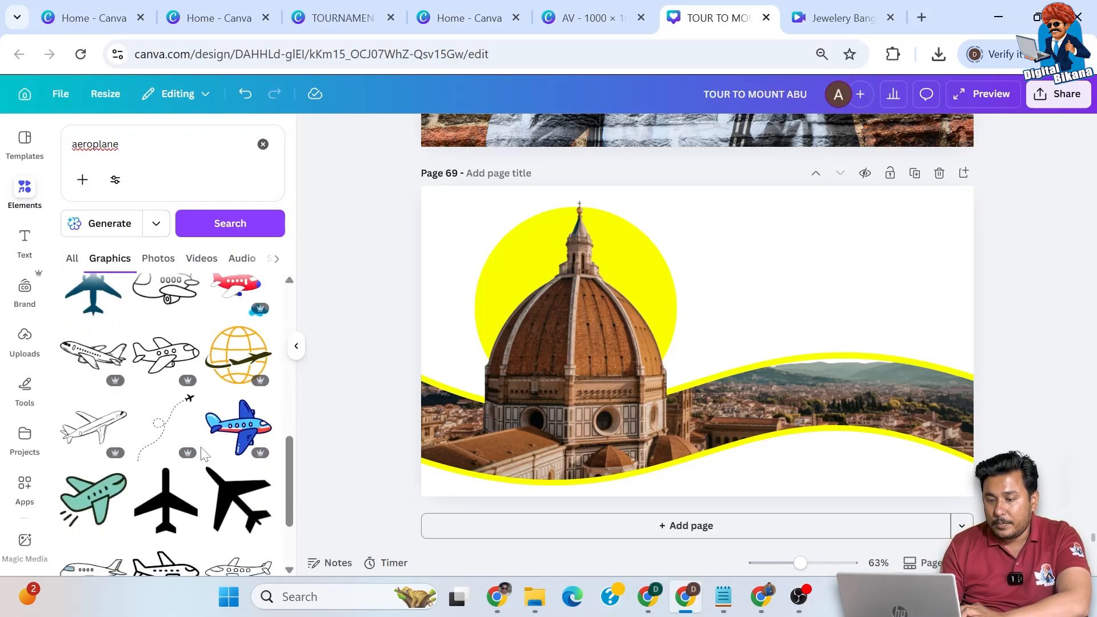
click(171, 428)
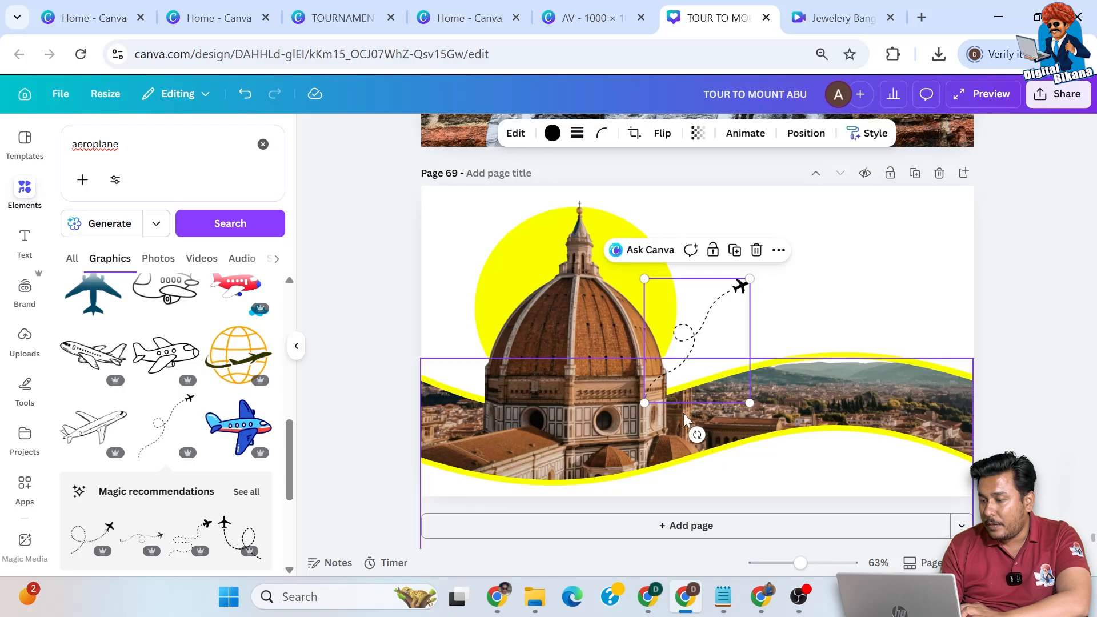
scroll(196, 483, down, 2)
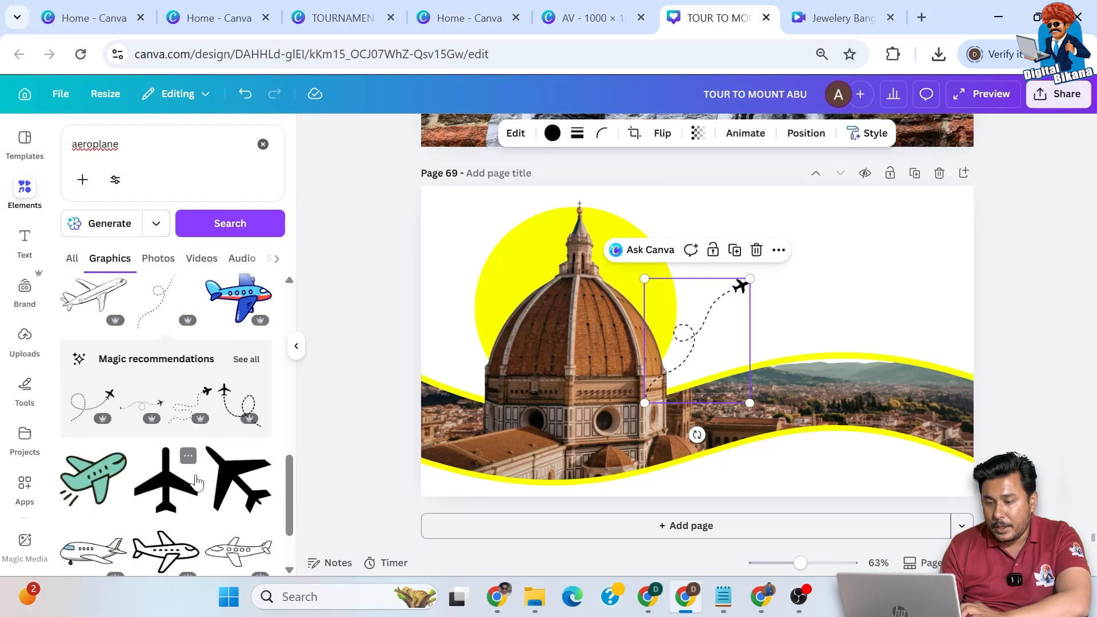
click(222, 407)
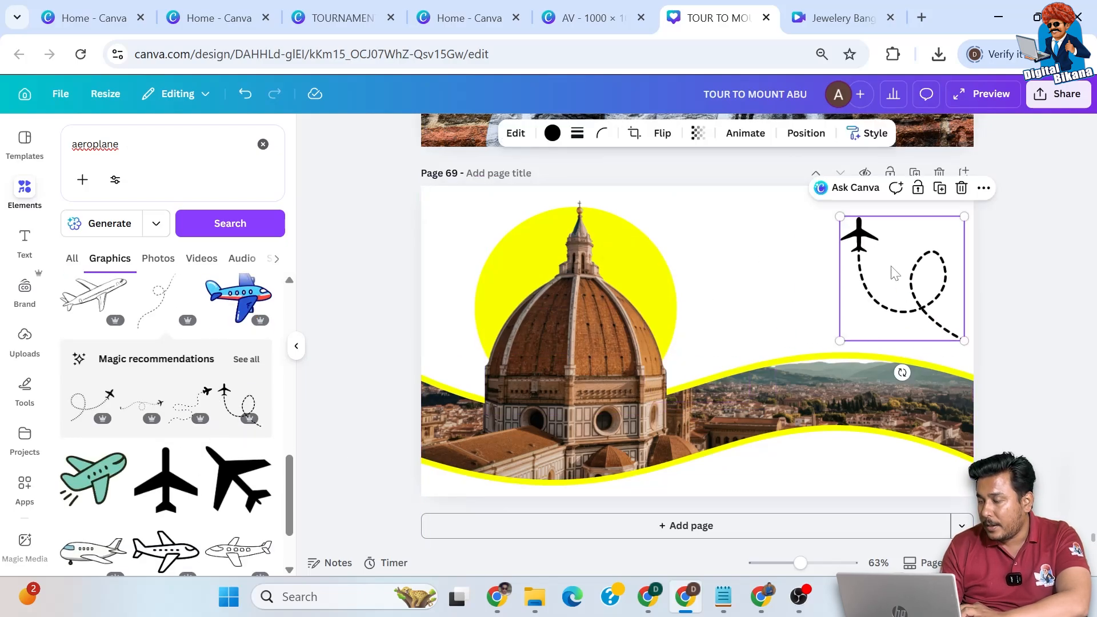
drag(975, 354, 1022, 242)
Color the aeroplane and its dashed trail yellow (#FAFF00)
click(552, 133)
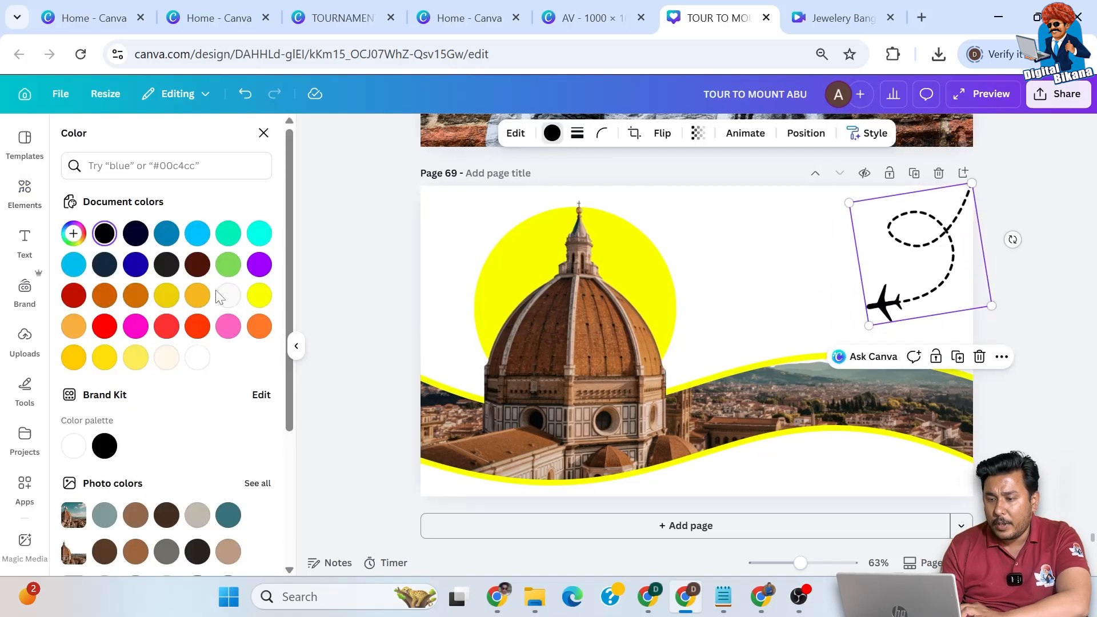
click(259, 295)
click(260, 296)
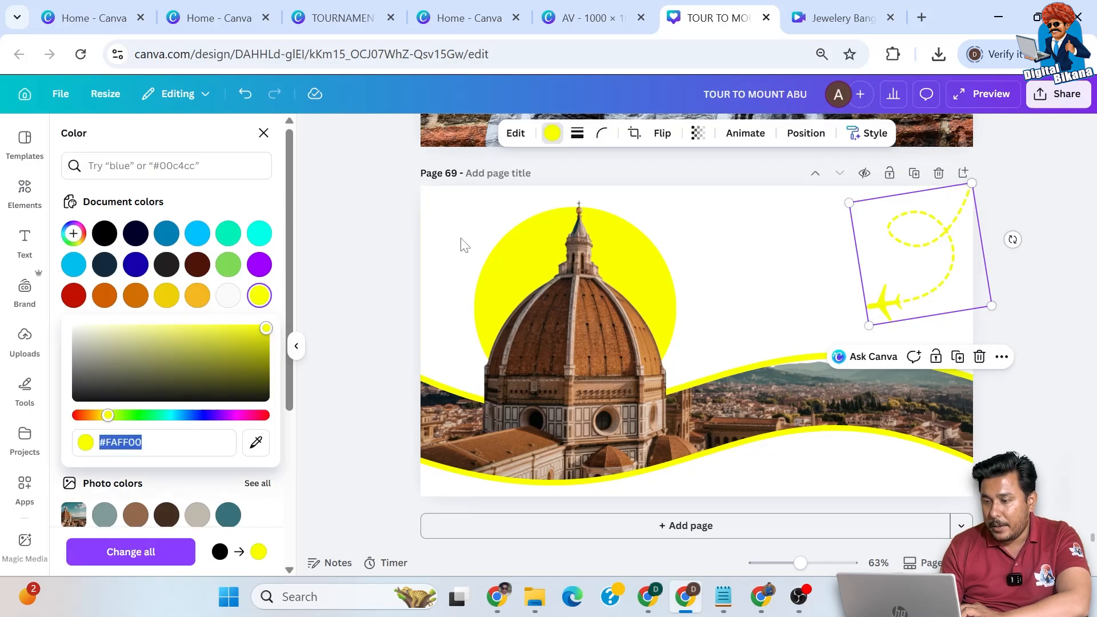
Add a heading reading "Explore" and place it near the page's upper edge, between the dome and the aeroplane
click(25, 190)
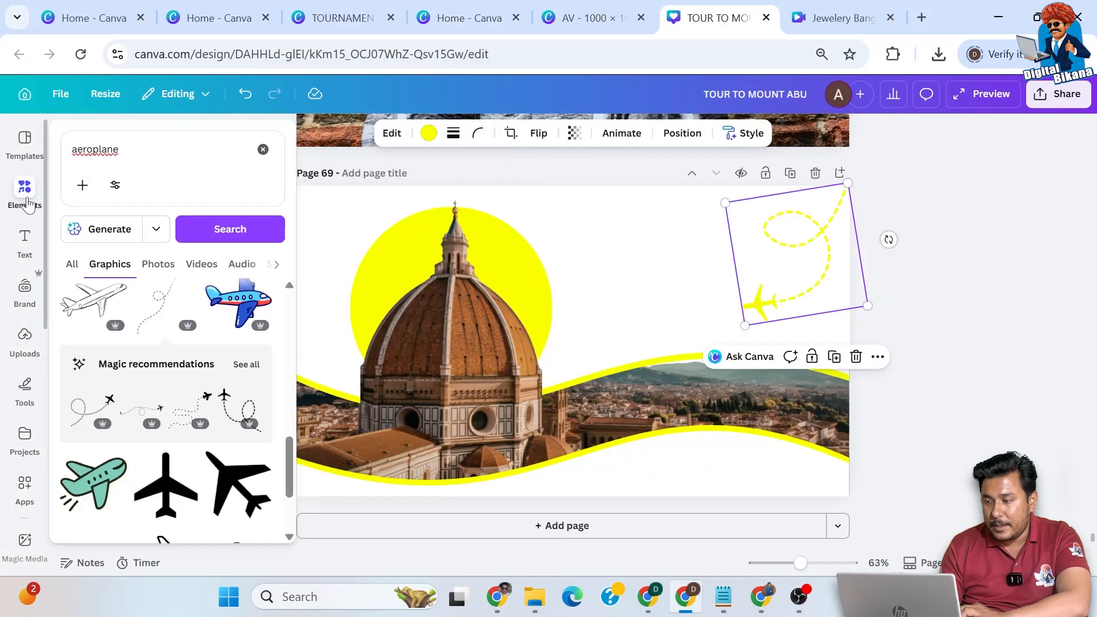
click(25, 243)
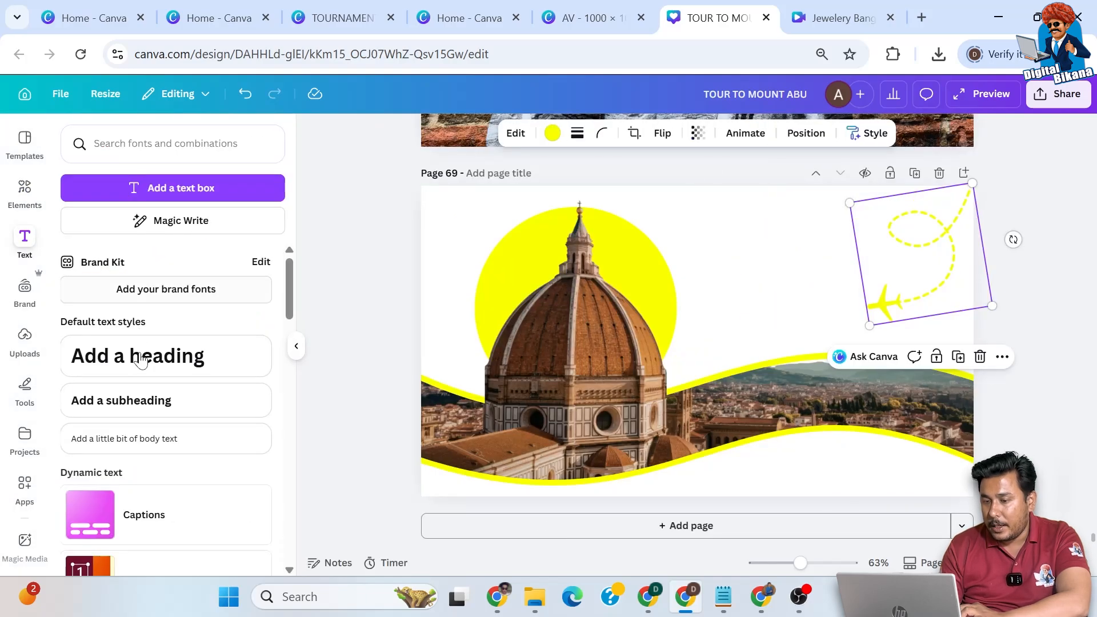
click(141, 360)
text(Ex)
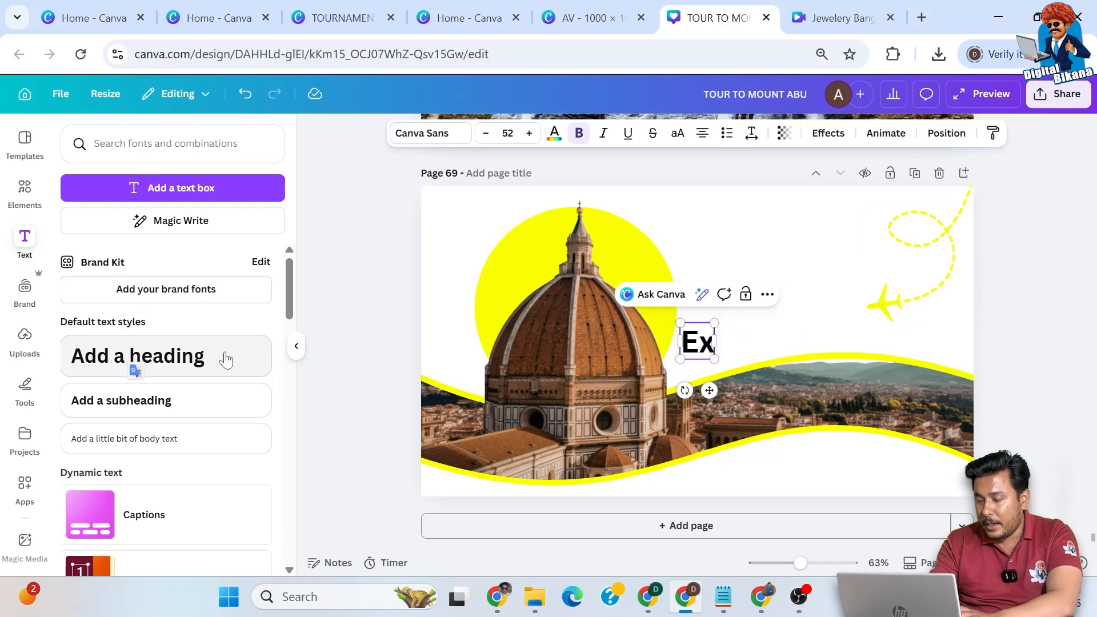
text(plore)
drag(709, 390, 781, 303)
Add a second heading reading "The World" directly beneath "Explore"
double_click(779, 252)
text(T)
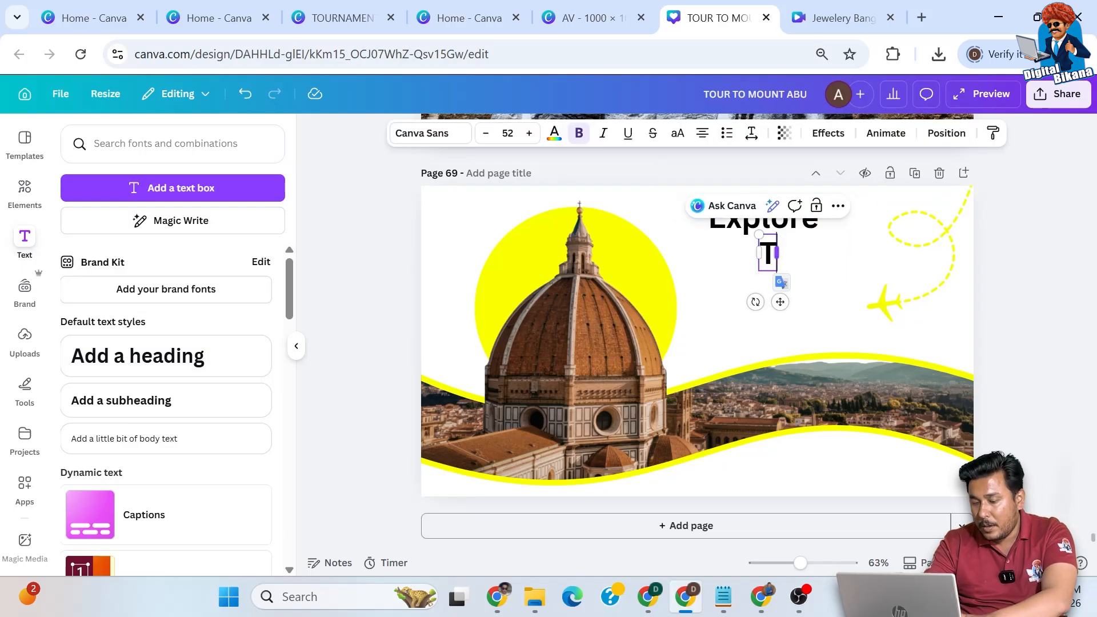
text(he World)
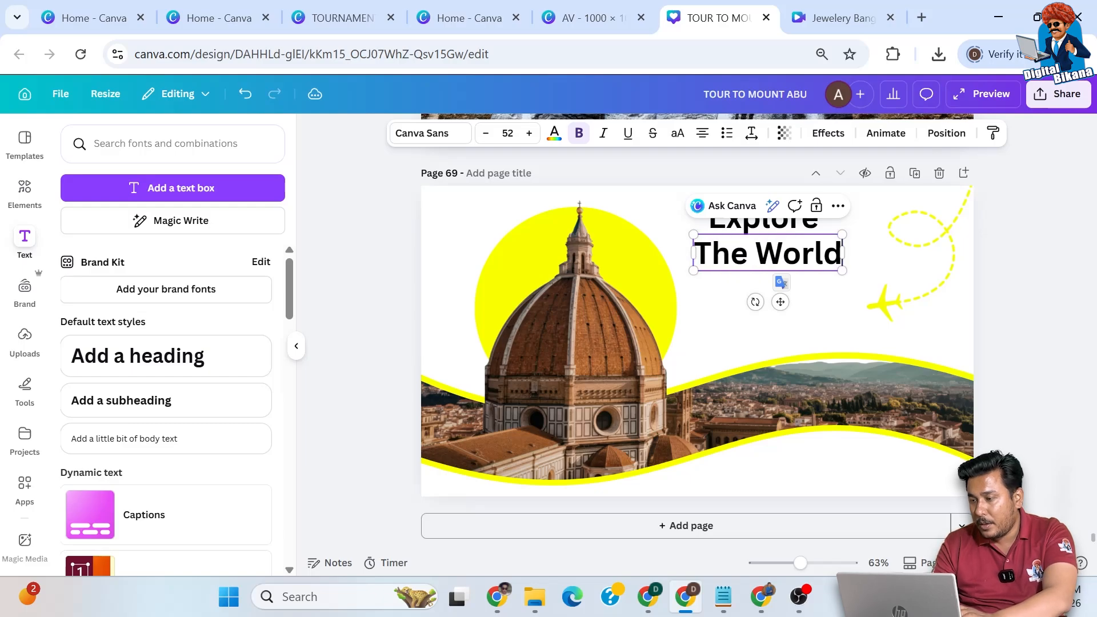
click(1016, 286)
drag(769, 254, 772, 255)
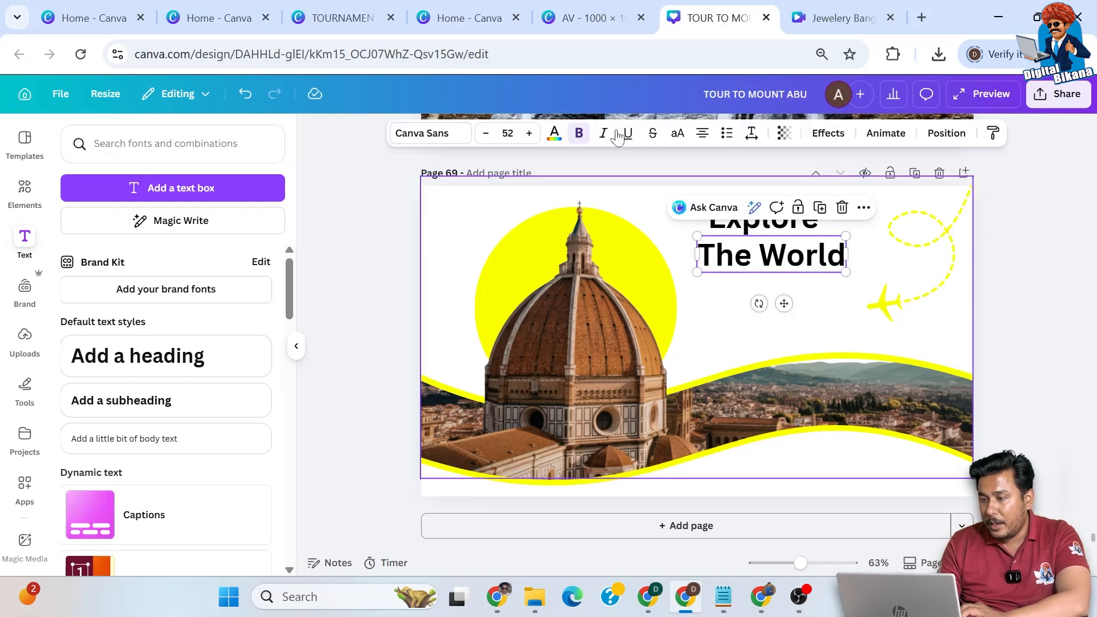
Set the font of "The World" to 210 수퍼사이즈 Black Box
click(457, 135)
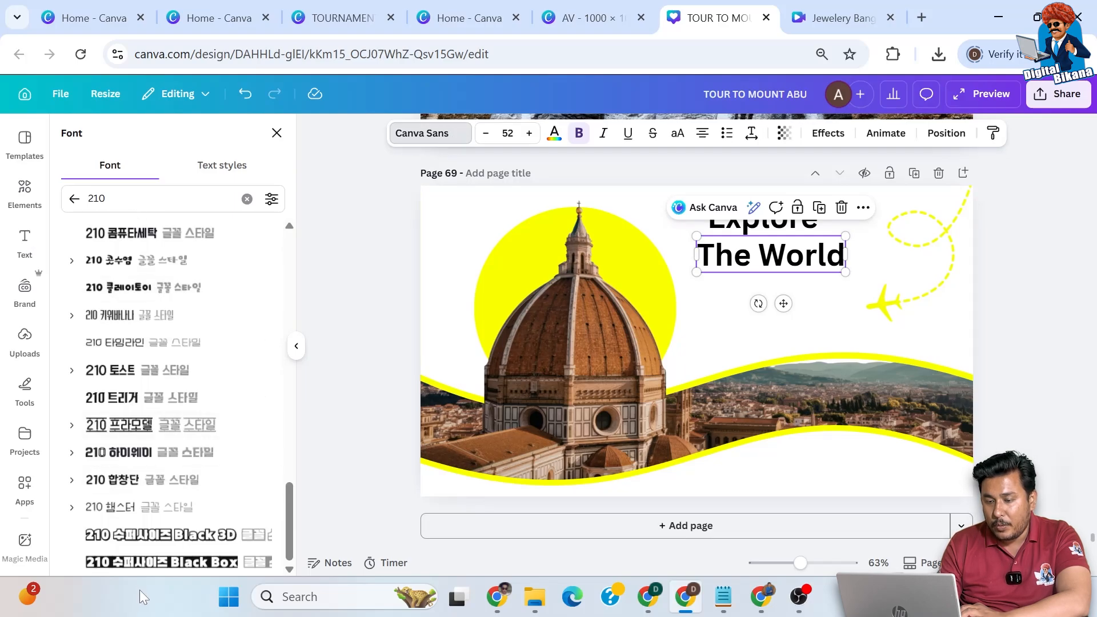
click(135, 562)
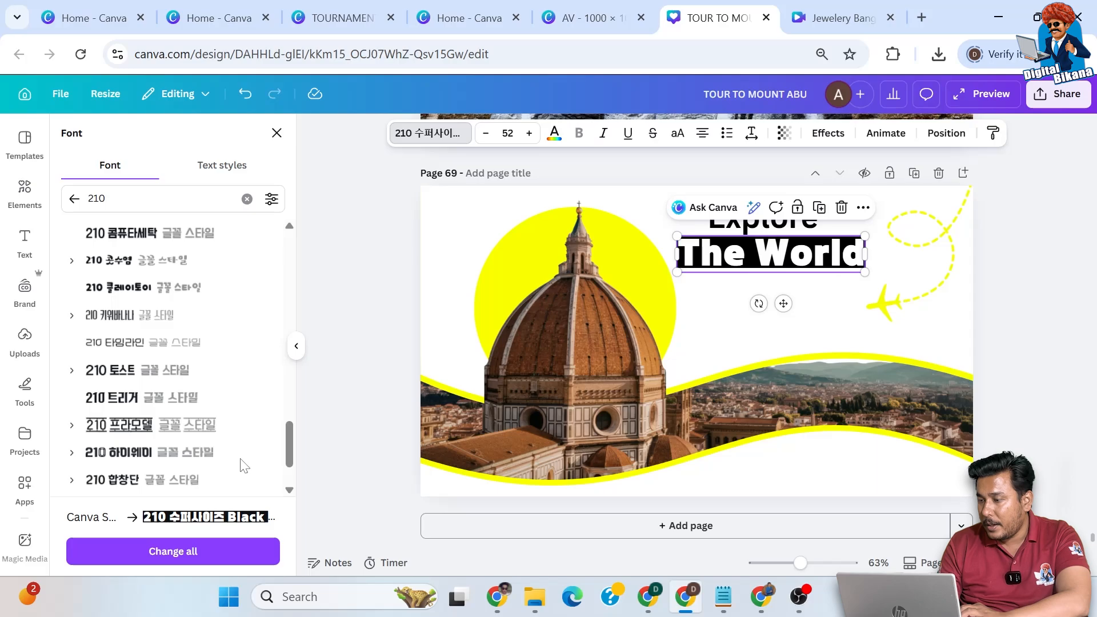
click(863, 256)
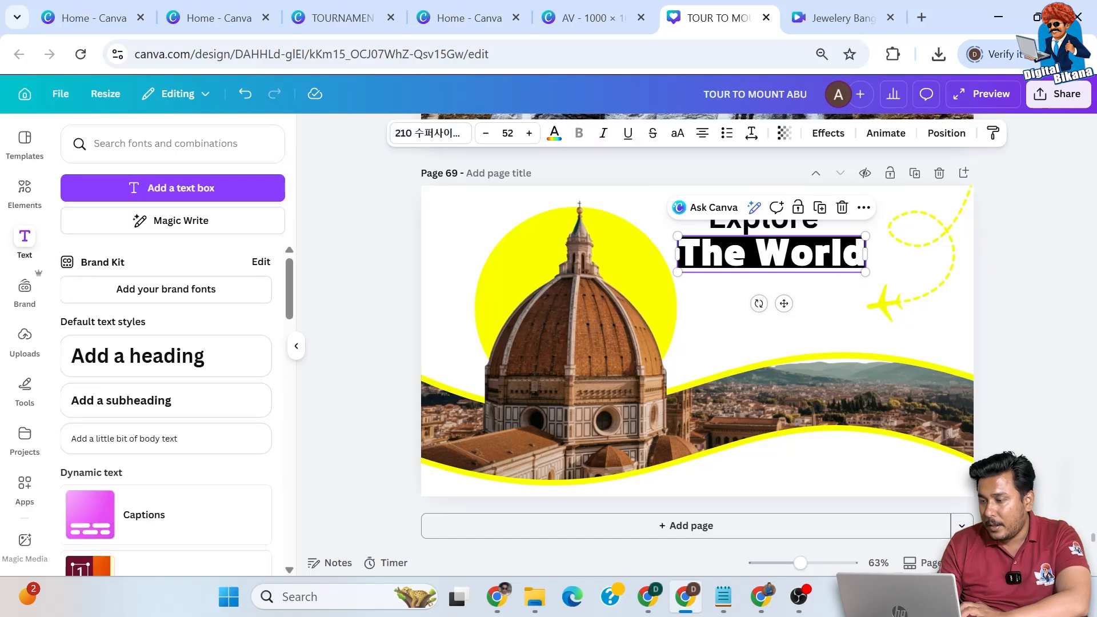
Color the boxed word "The" yellow and the word "World" light blue
click(714, 253)
double_click(714, 253)
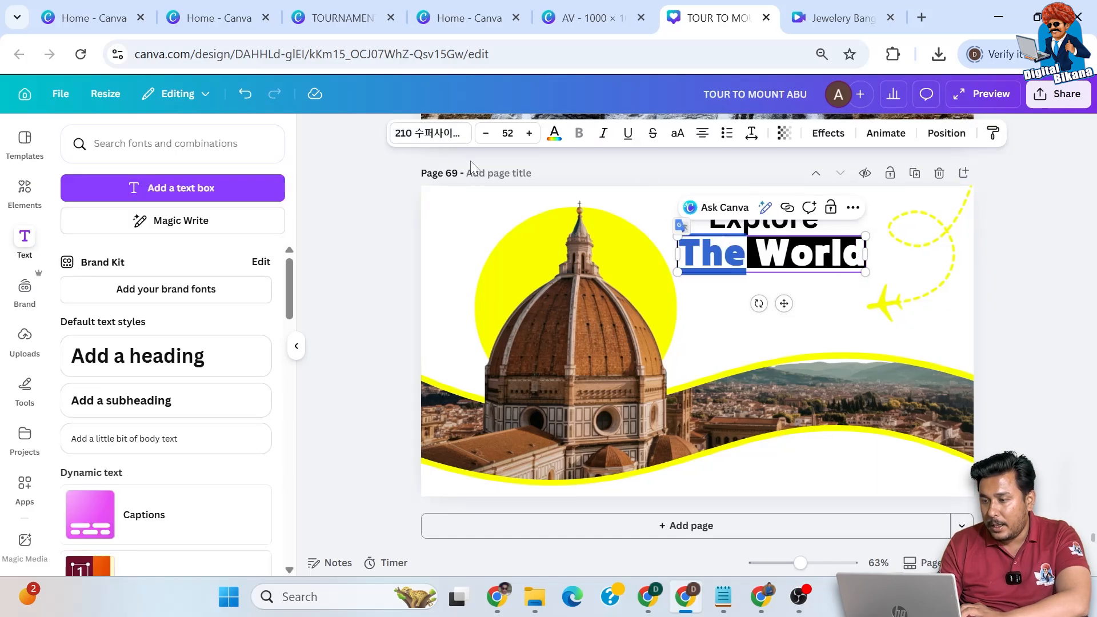
click(555, 134)
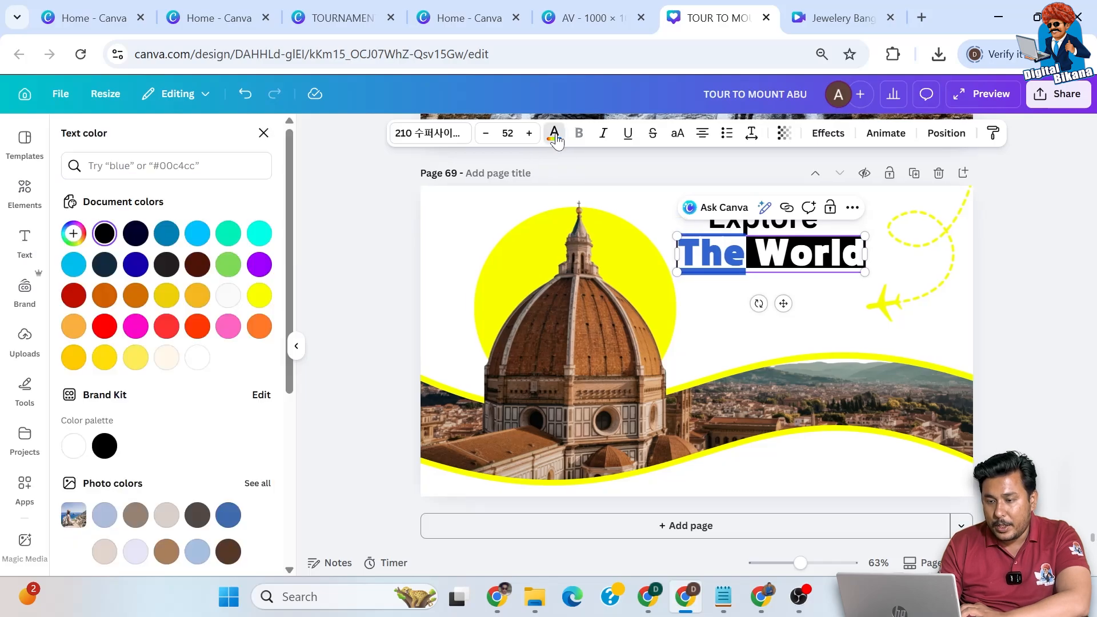
click(261, 297)
drag(755, 254, 871, 251)
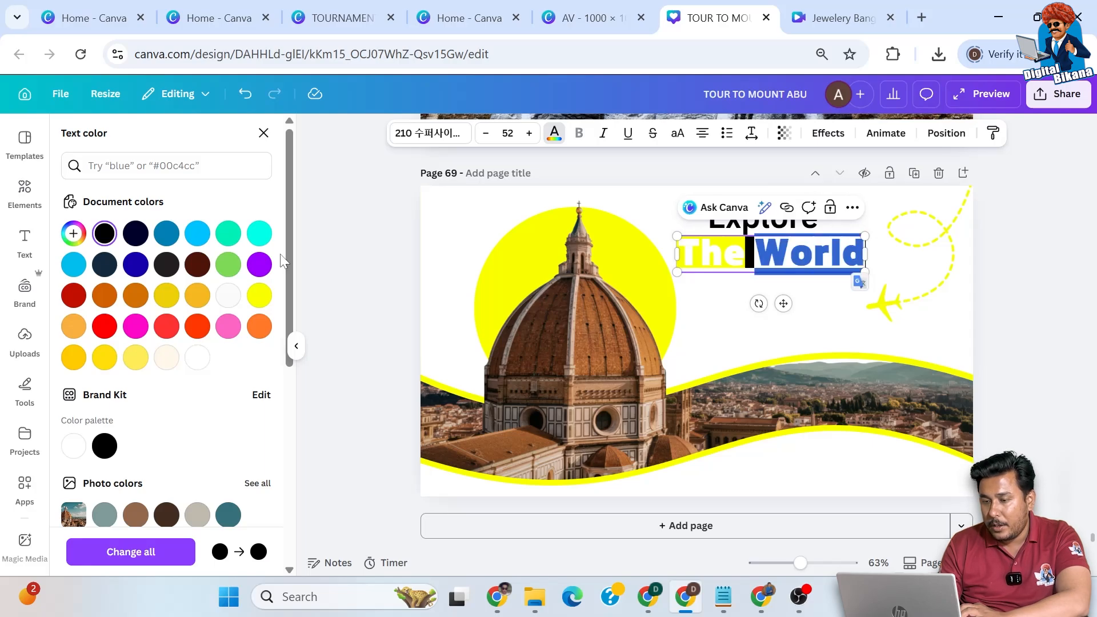
click(196, 234)
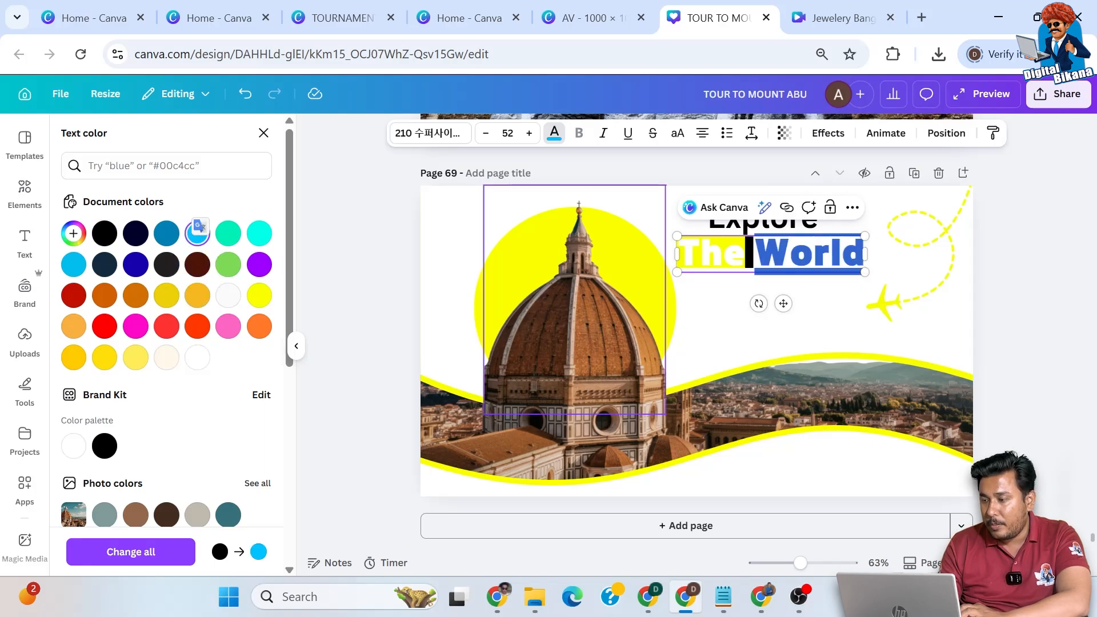
click(996, 277)
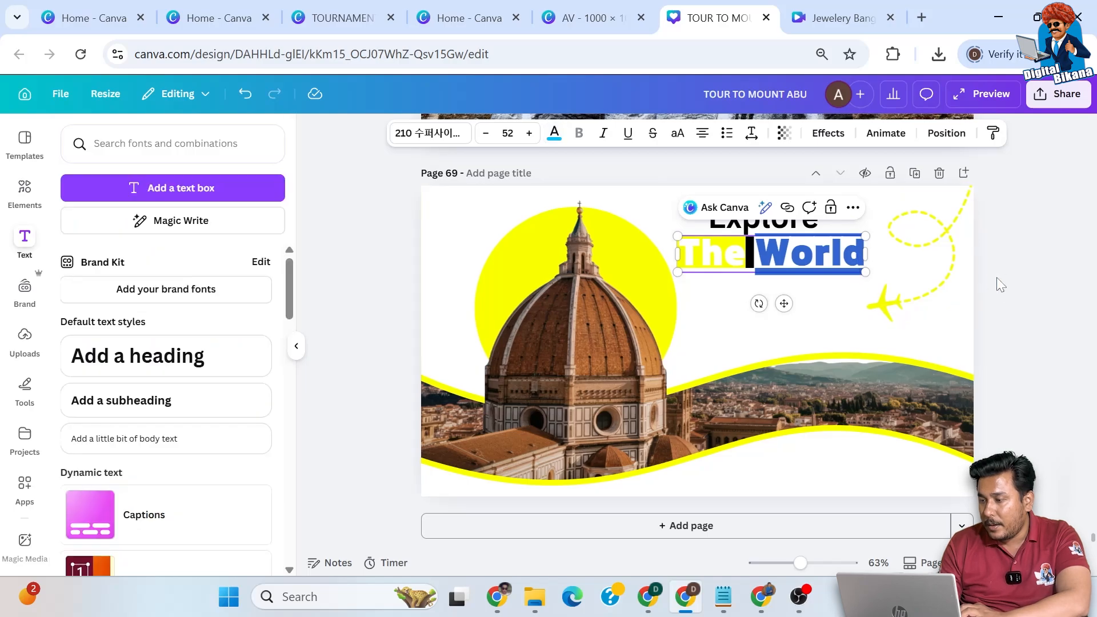
click(996, 277)
Move "The World" slightly down from "Explore" and color the space between its two words yellow
drag(788, 255, 787, 262)
click(721, 198)
click(731, 220)
click(759, 261)
click(758, 261)
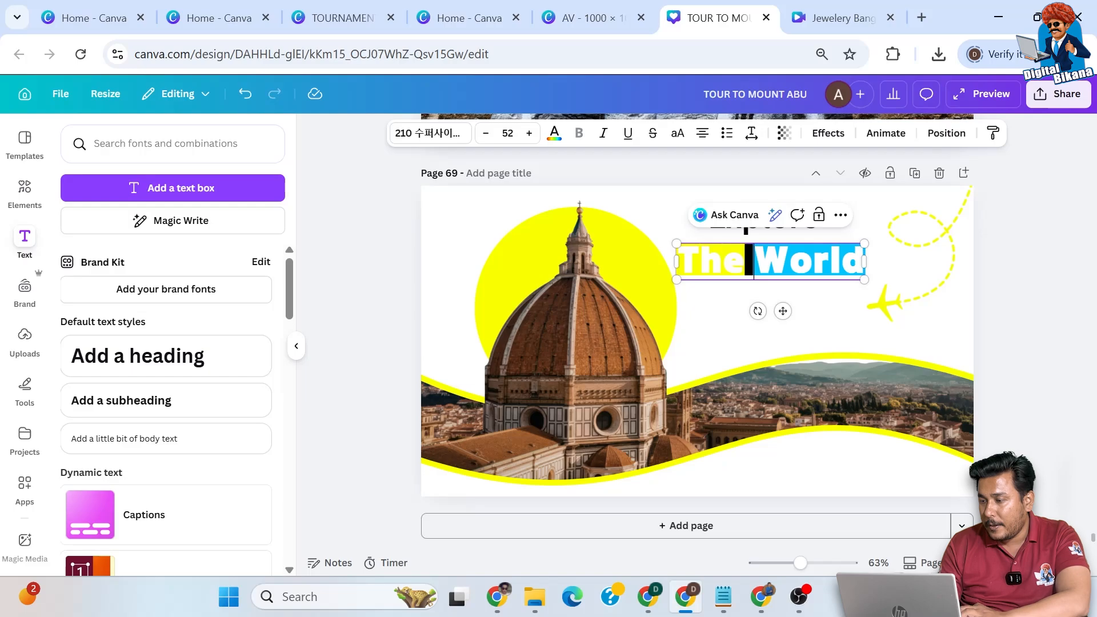
click(554, 134)
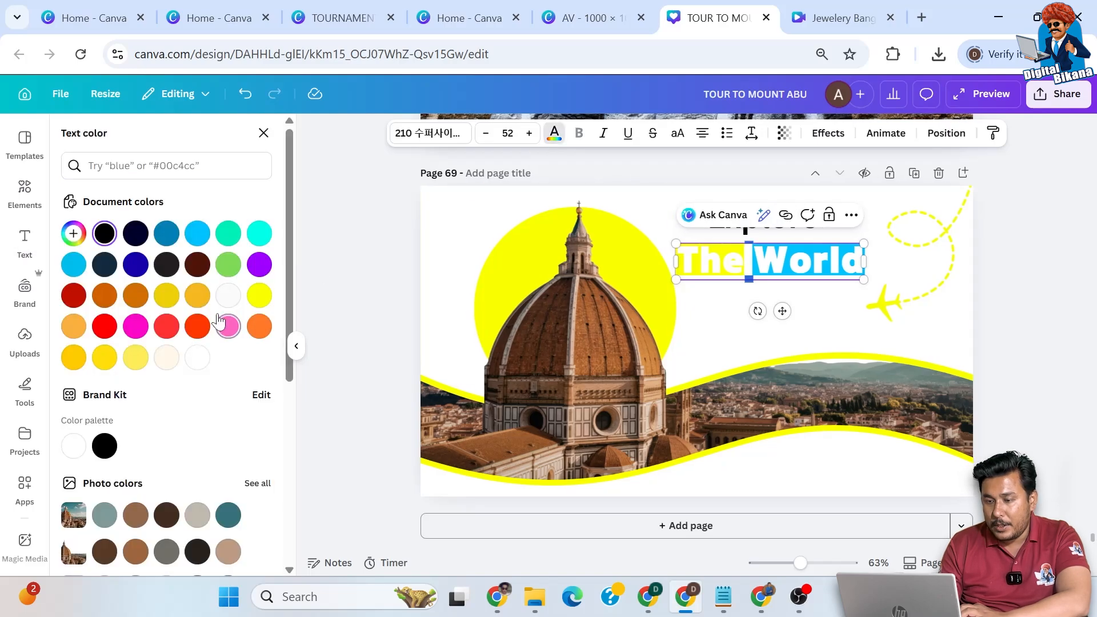
click(260, 295)
key(Escape)
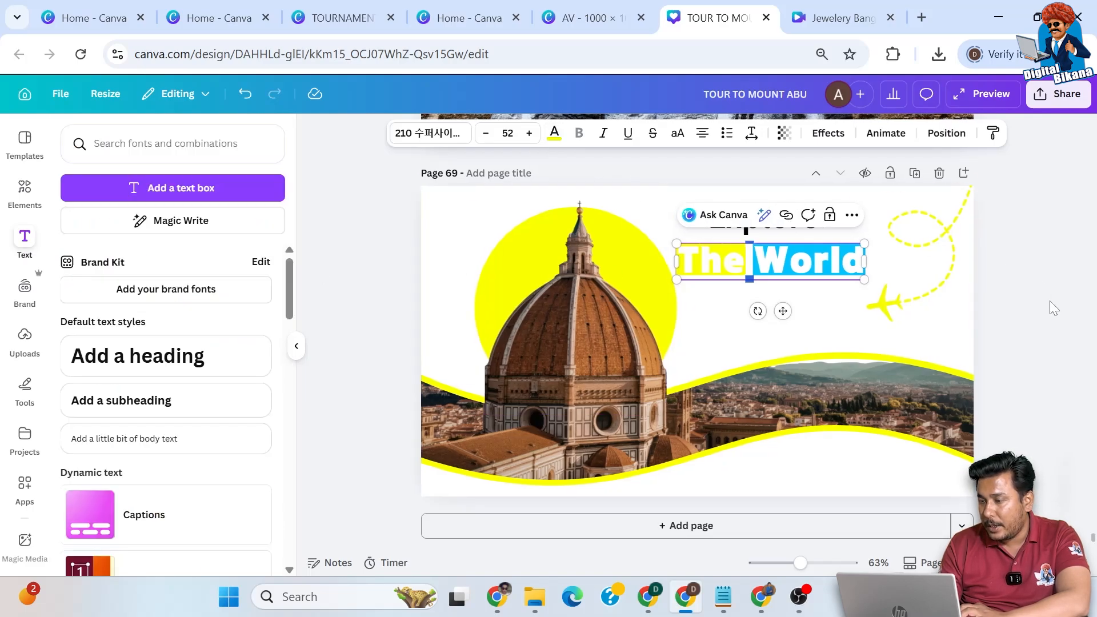
Set the font of the "Explore" text to Brittany
click(1050, 300)
click(804, 224)
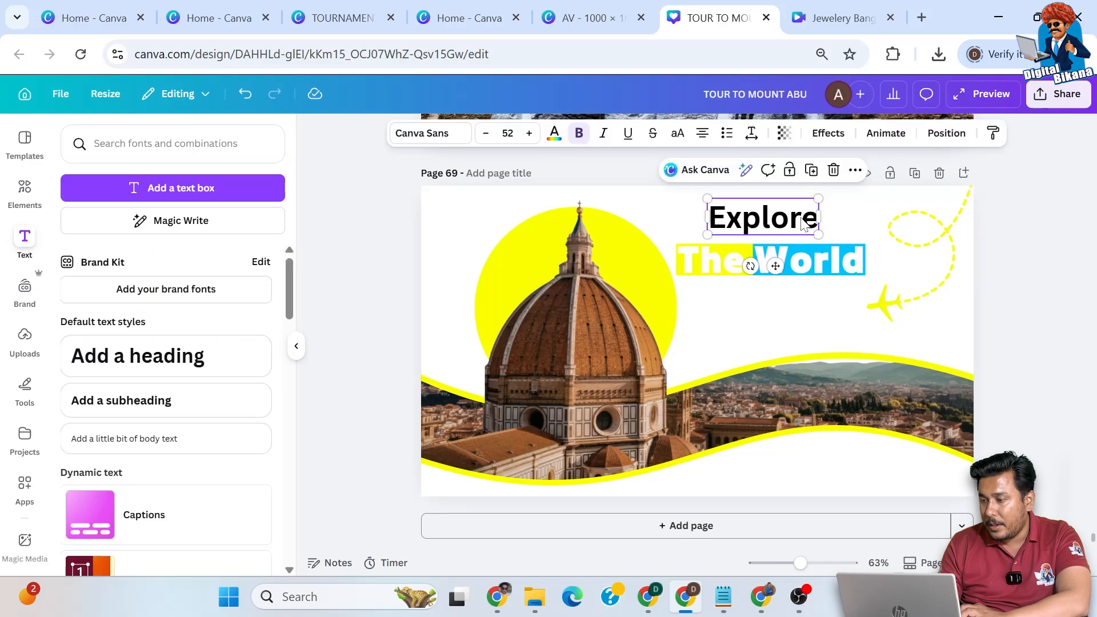
click(433, 136)
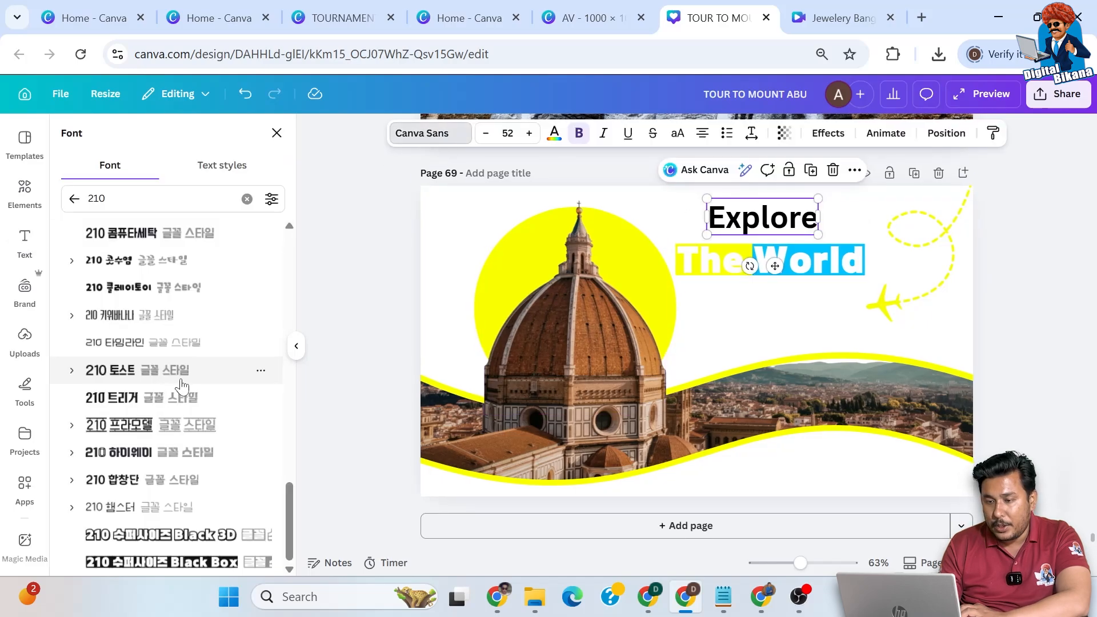
click(74, 198)
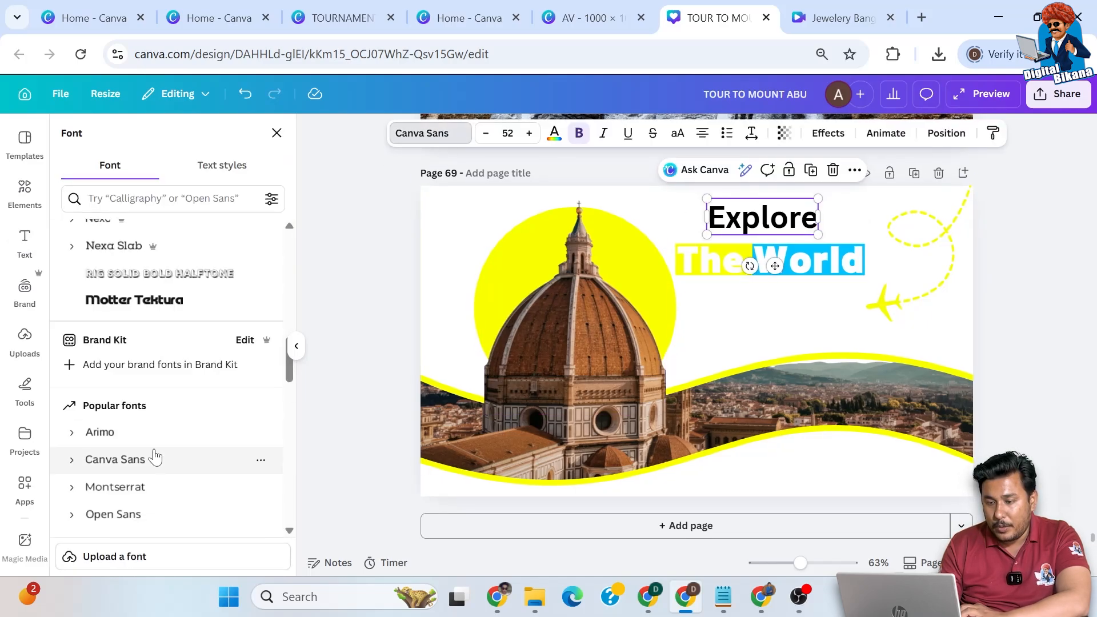
click(163, 270)
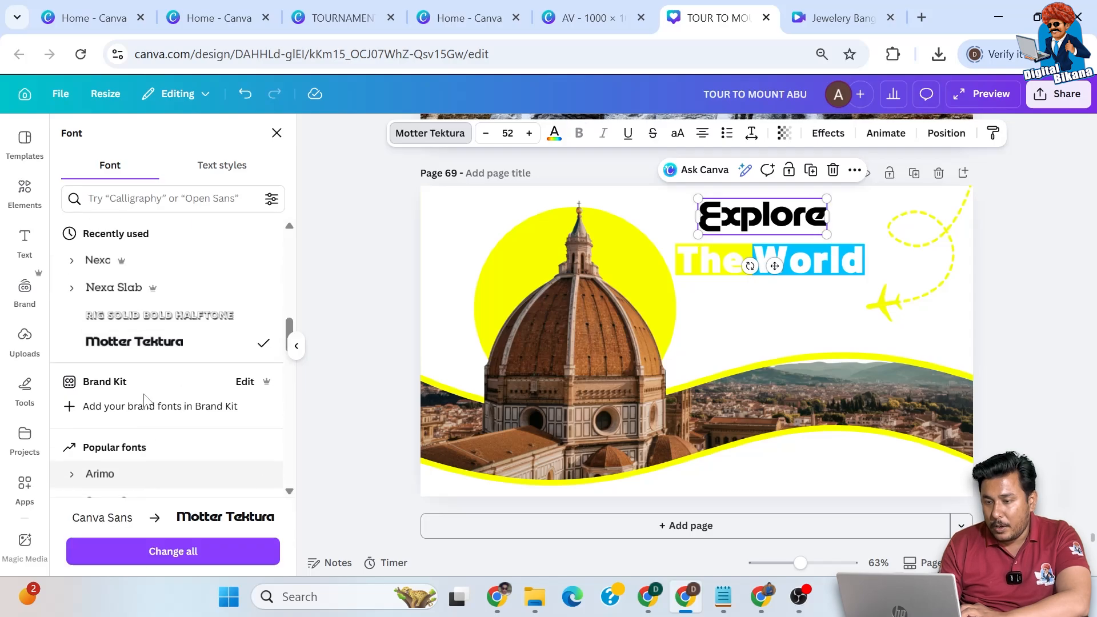
scroll(144, 398, down, 8)
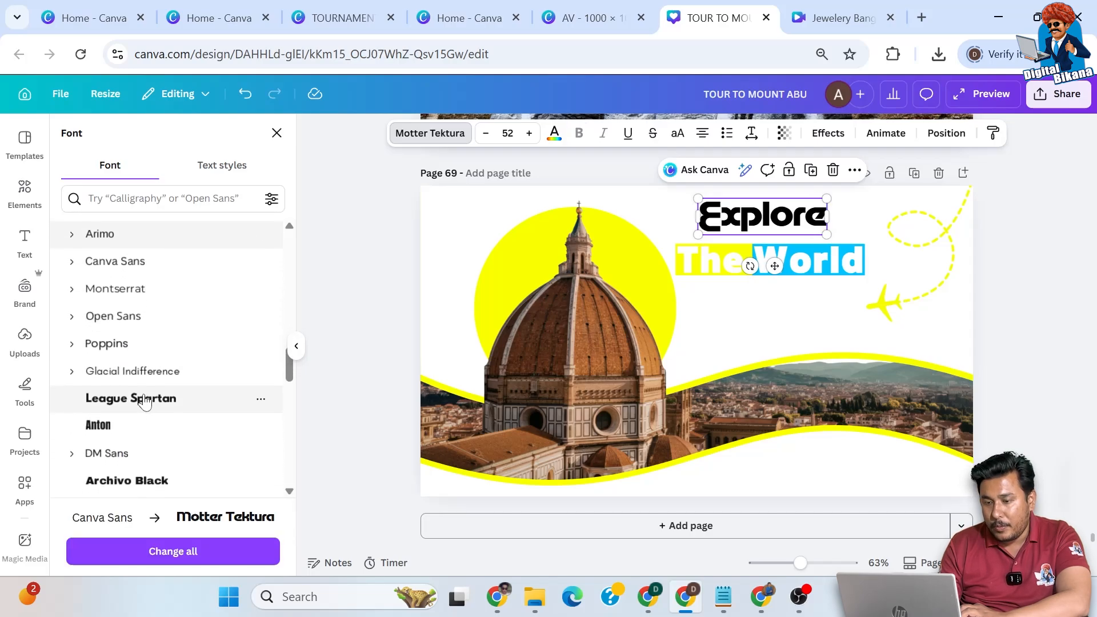
click(144, 400)
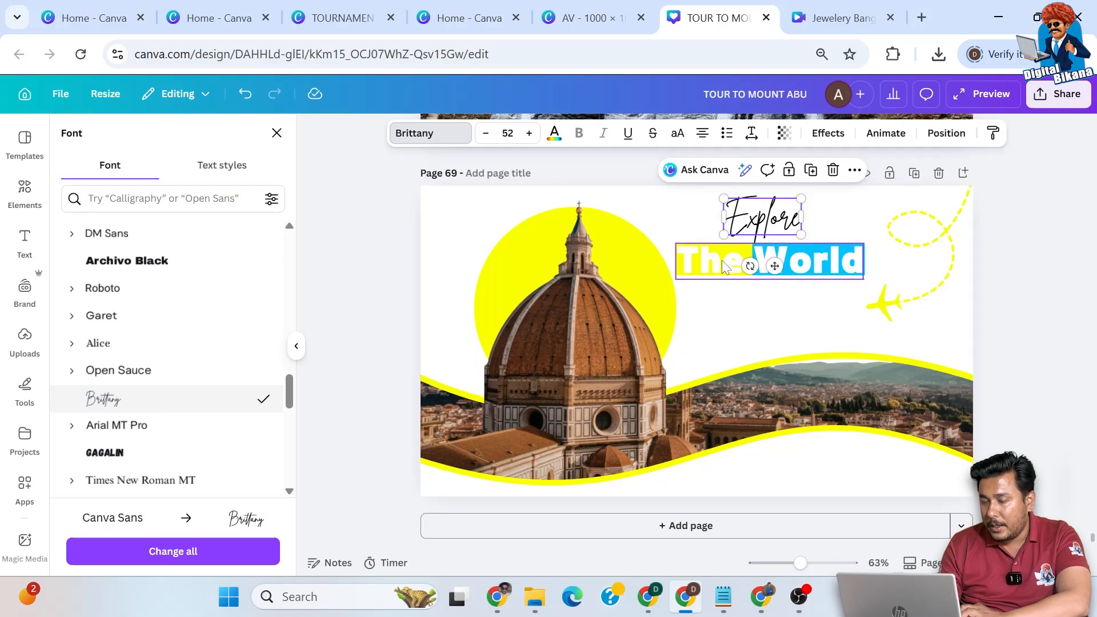
Add a heading reading "Book Now" in the white area below the wave photo strip, near the page's lower-right corner
click(25, 240)
click(148, 369)
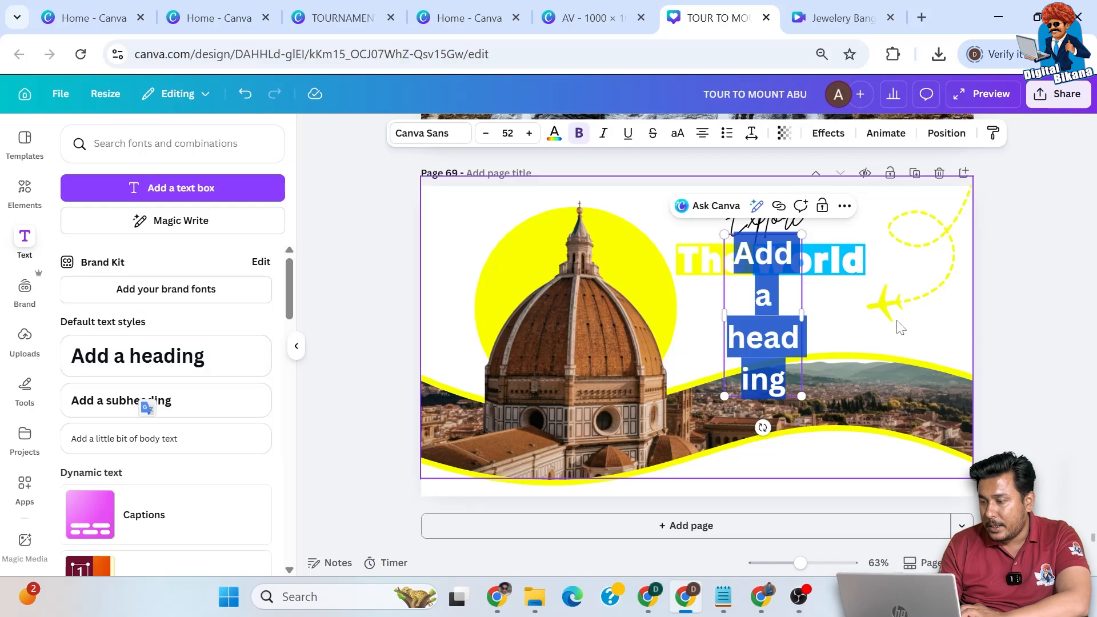
drag(853, 301, 842, 521)
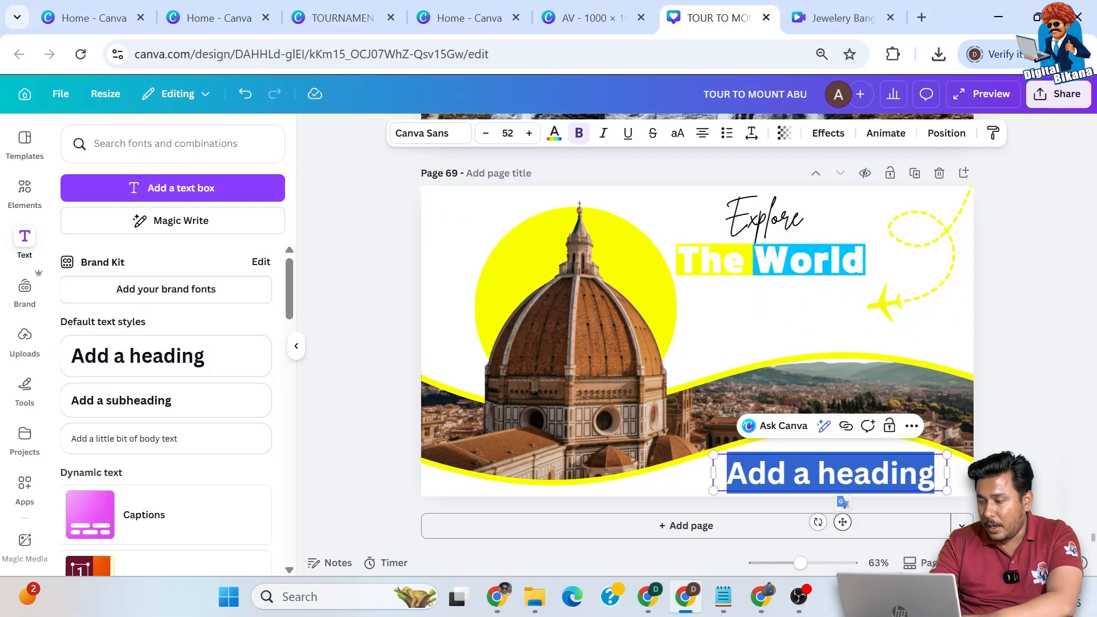
text(Book Now)
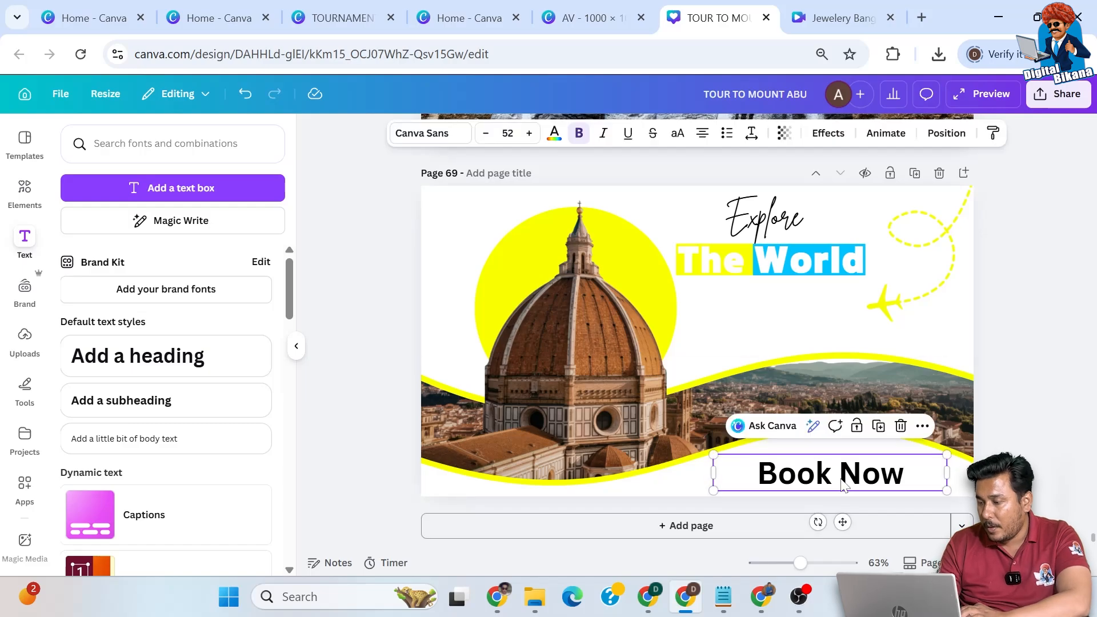
key(Escape)
Color the "Book Now" text light gray (#fafafa) and apply the Background text effect to it
click(554, 136)
click(228, 295)
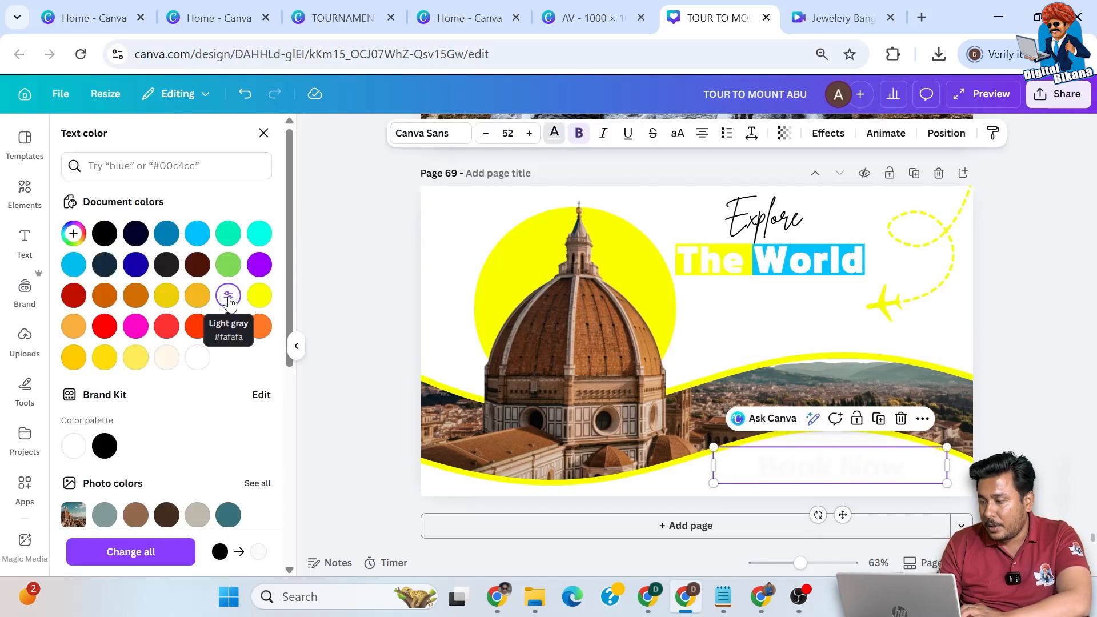
click(828, 133)
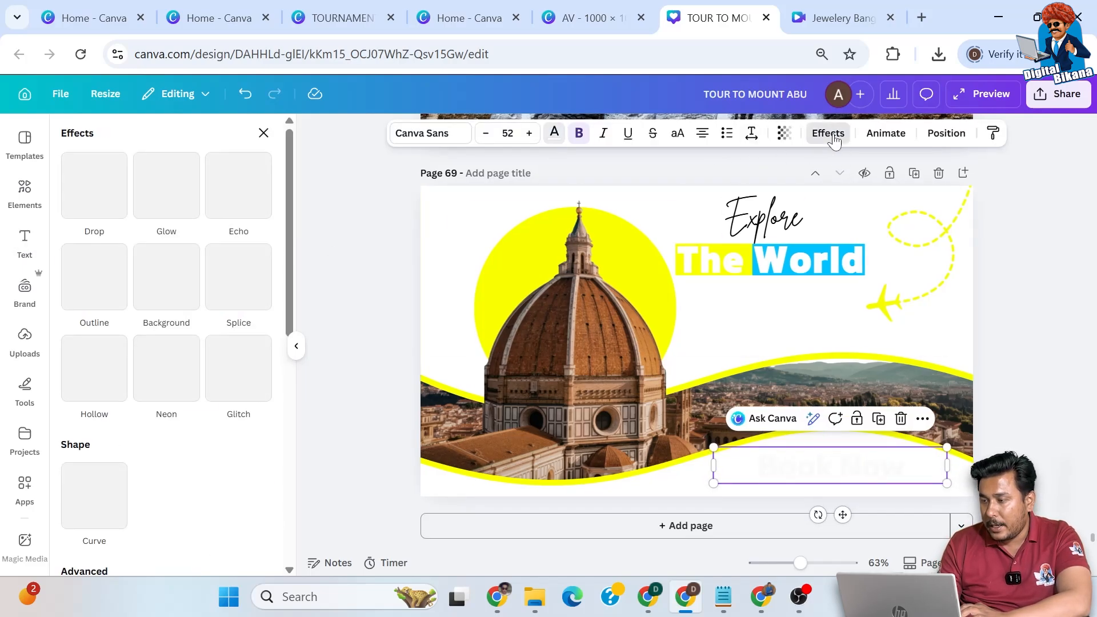
click(171, 309)
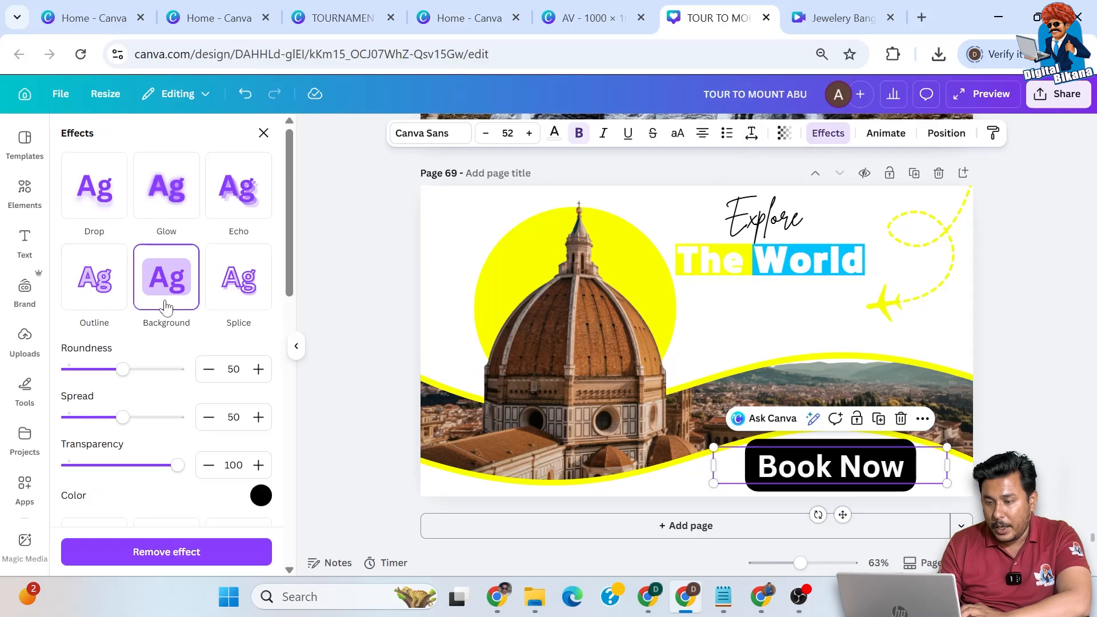
Make the "Book Now" background yellow, with roundness about 62 and spread about 19
click(261, 496)
click(236, 385)
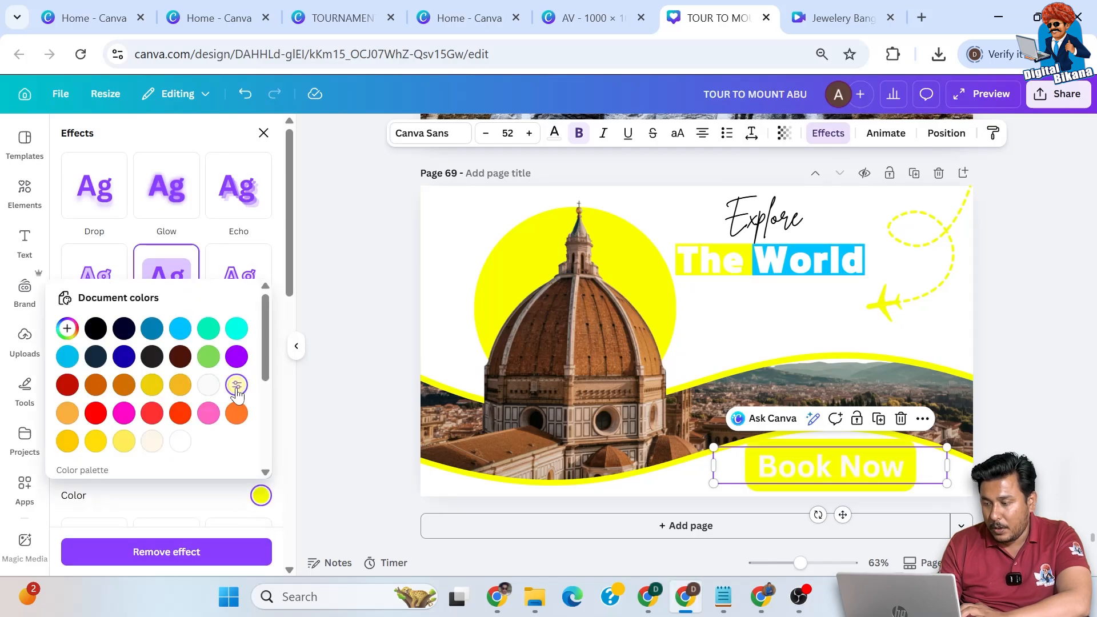
click(196, 514)
drag(128, 370, 137, 371)
drag(108, 422, 90, 425)
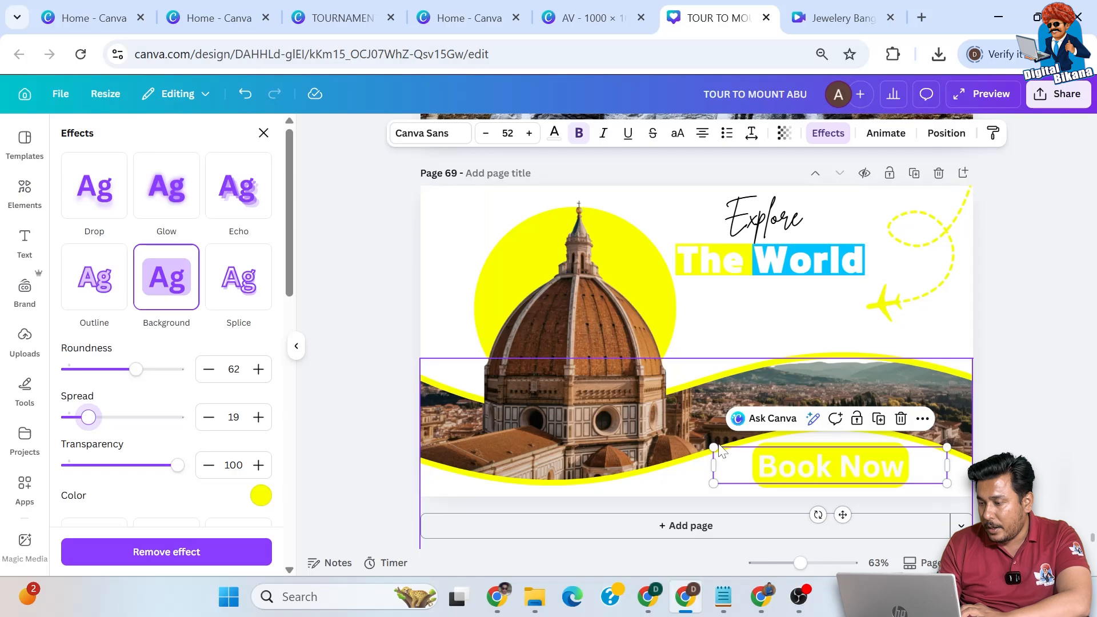
Shrink the "Book Now" label to a font size of about 41.1 and center it under the wave's right-hand crest
drag(712, 443, 763, 453)
click(1041, 466)
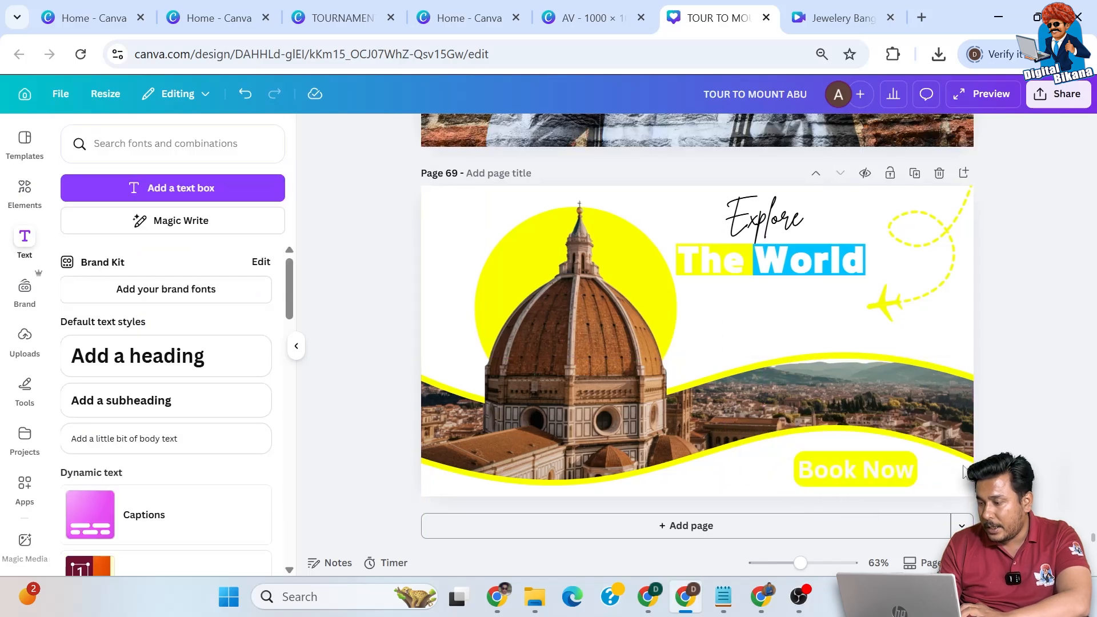
drag(910, 477, 893, 473)
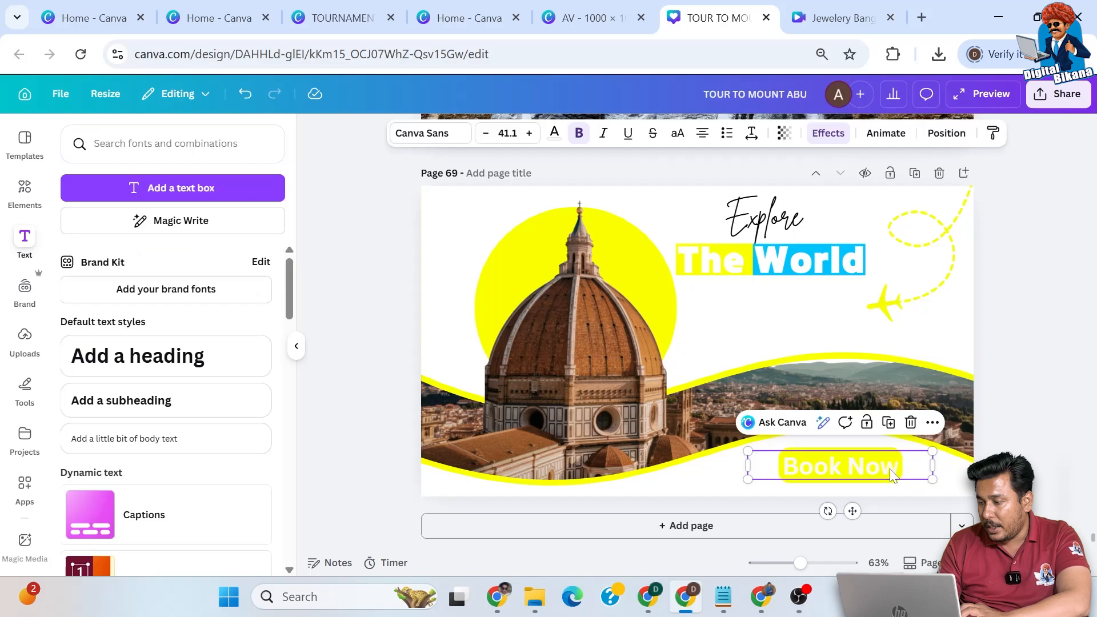
click(1017, 445)
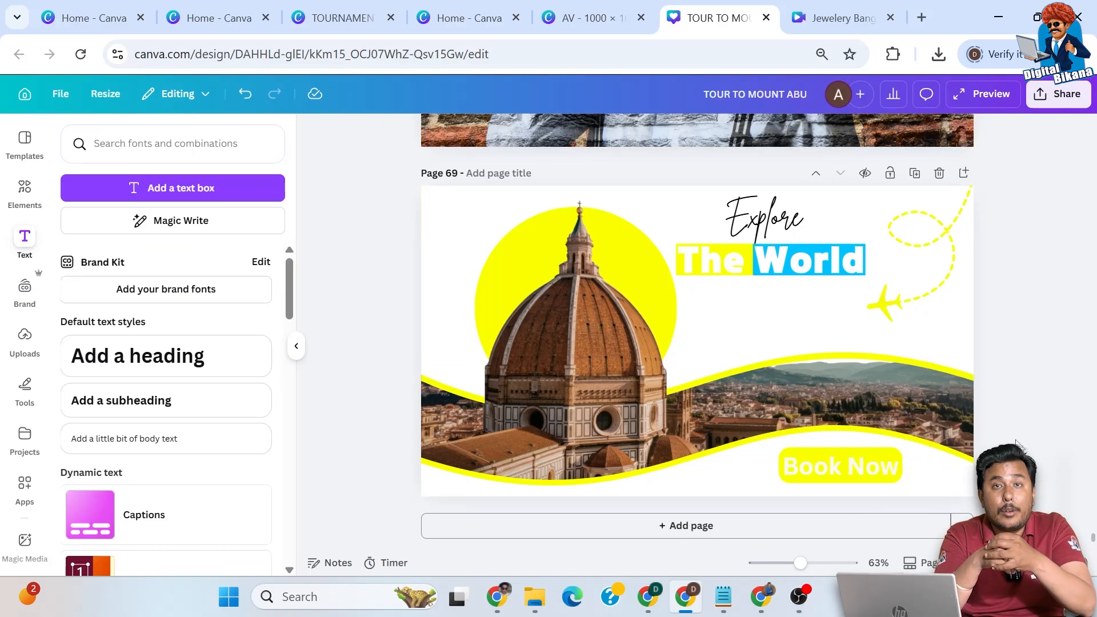